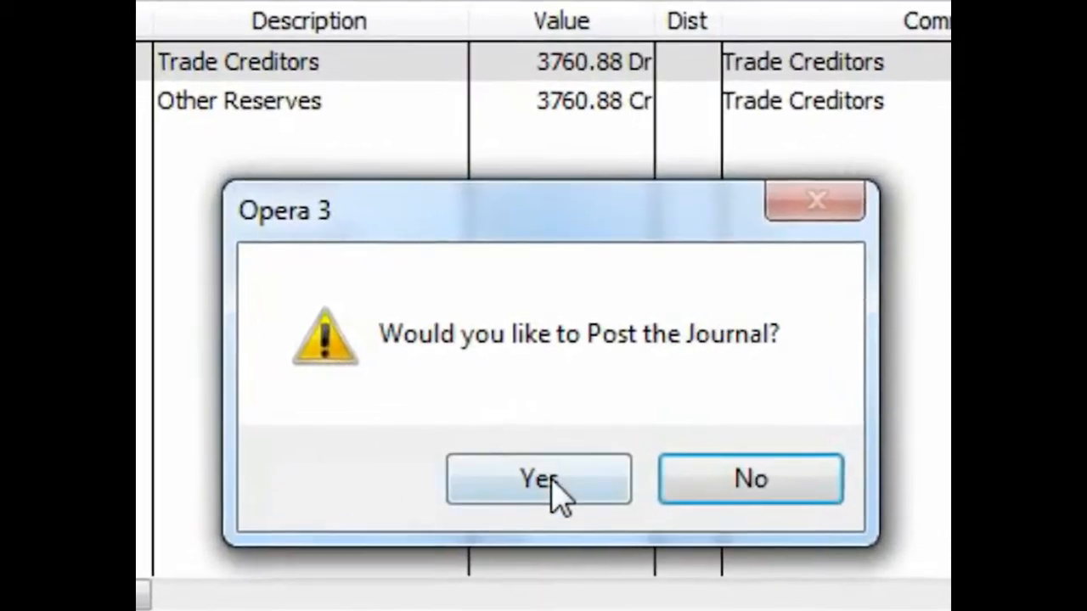
# Step: Confirm posting the journal that moves 3760.88 between Trade Creditors and Other Reserves
pyautogui.click(552, 487)
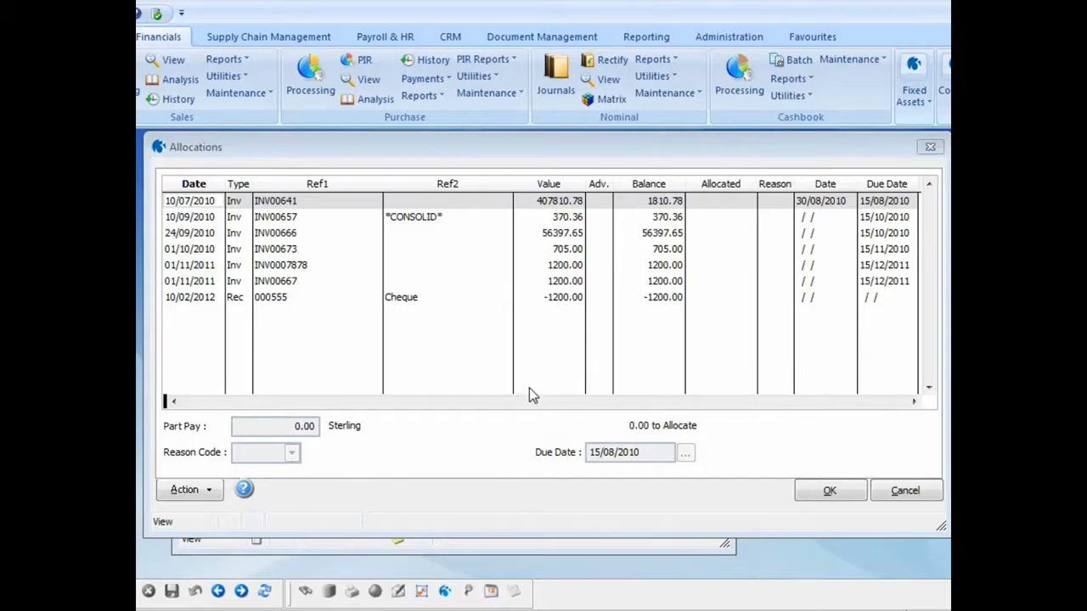
# Step: Allocate the cheque receipt 000555 against invoice INV0007878 and save the allocation
pyautogui.click(559, 304)
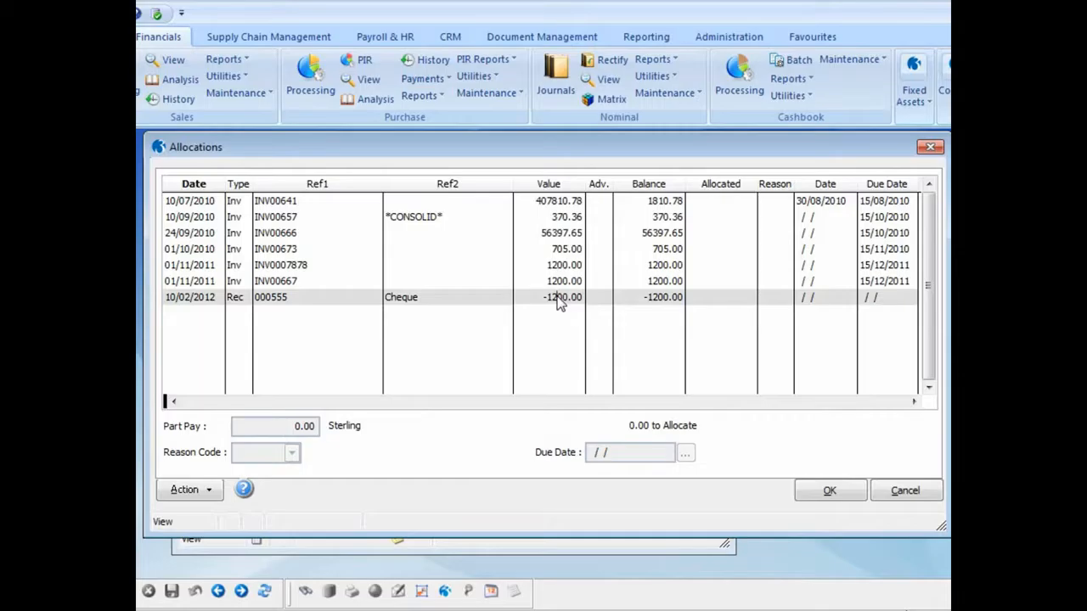
pyautogui.doubleClick(558, 304)
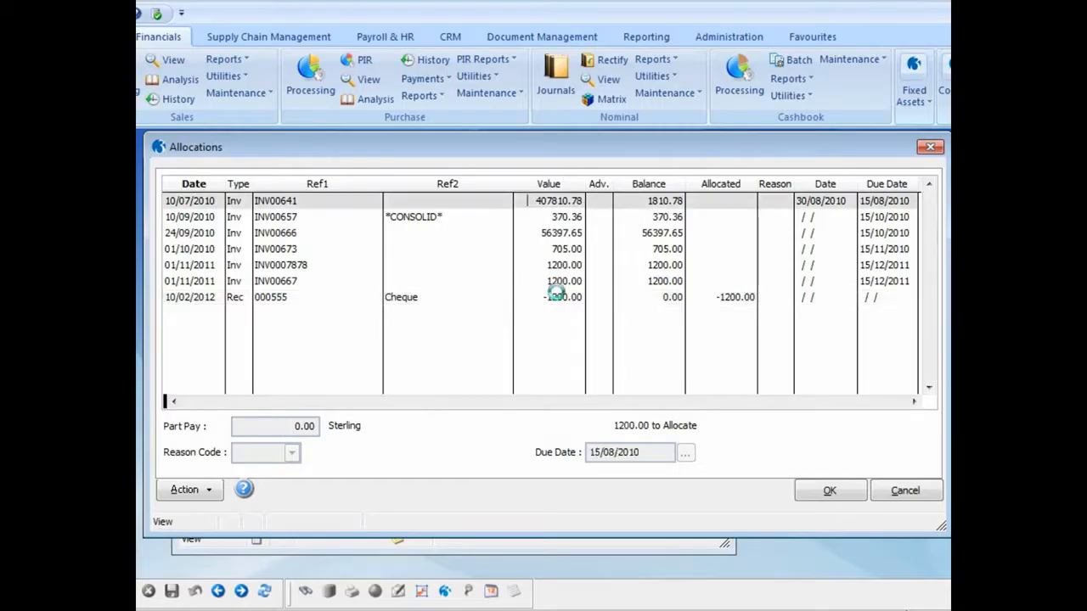
pyautogui.doubleClick(560, 266)
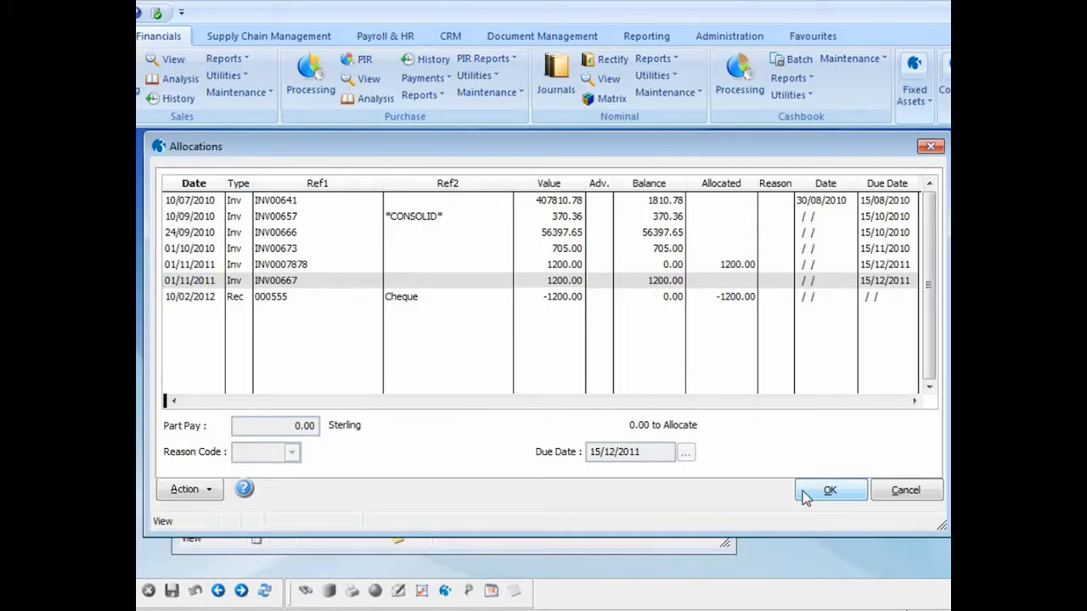
pyautogui.click(807, 494)
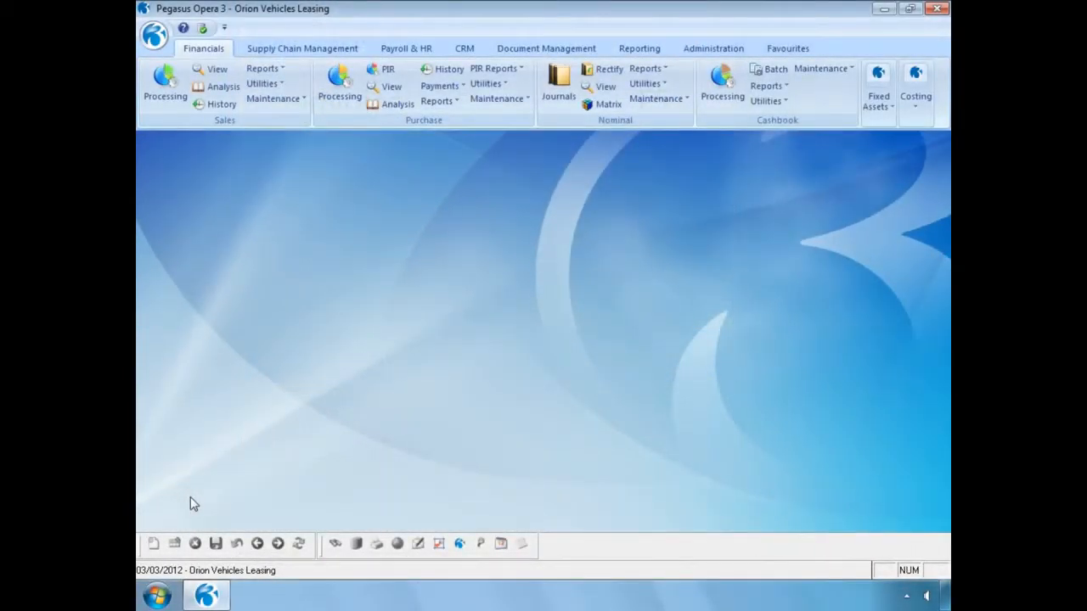
# Step: Start Rectify Allocation for Adams Light Engineering Ltd in sales processing, using Selected Range with blank dates to list all allocated transactions
pyautogui.click(166, 95)
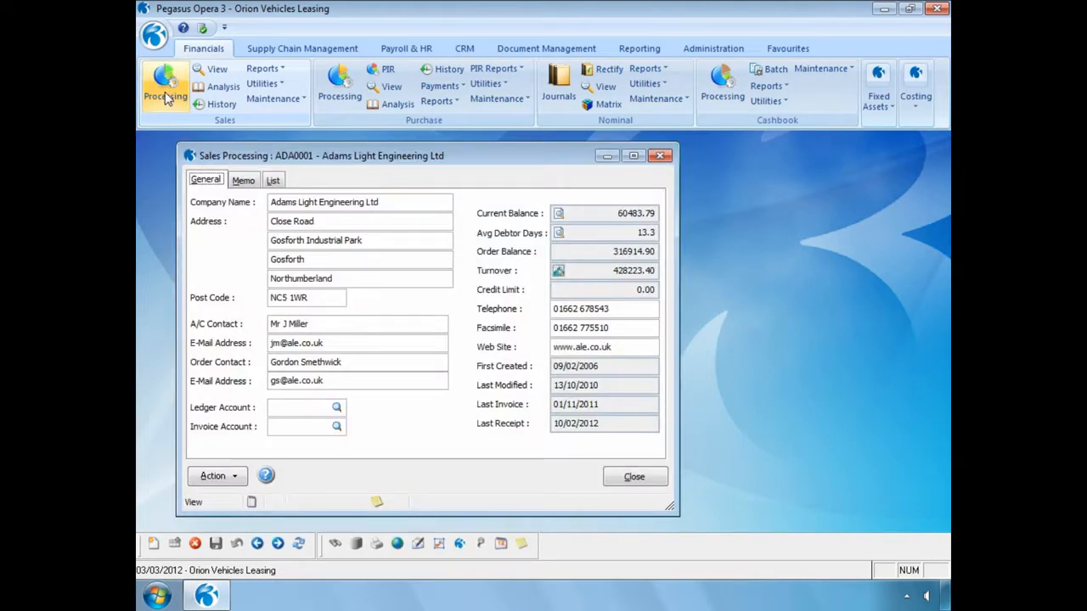
pyautogui.click(213, 477)
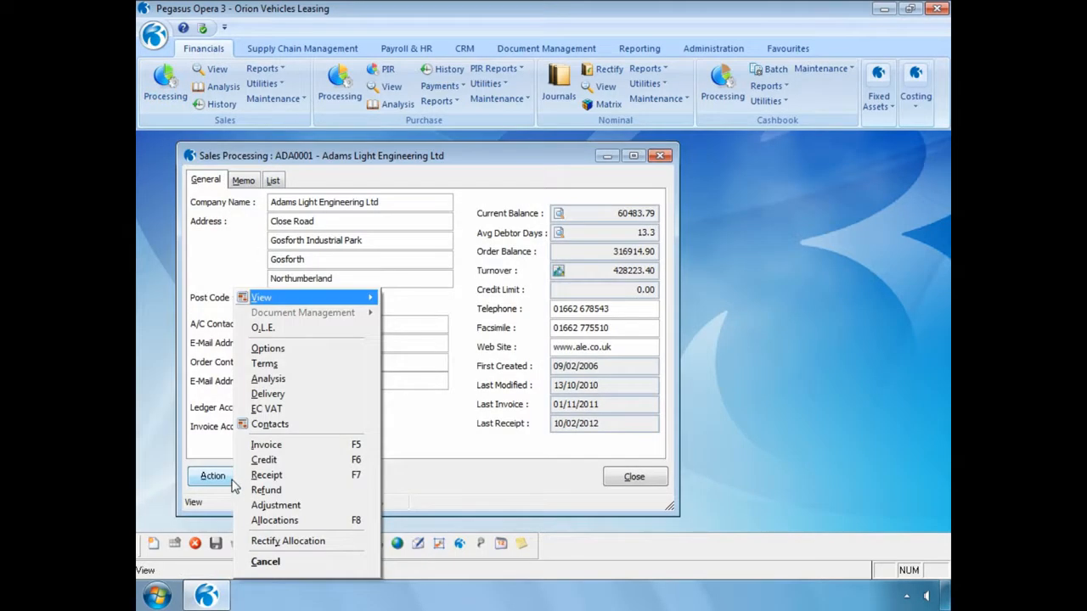
pyautogui.click(261, 542)
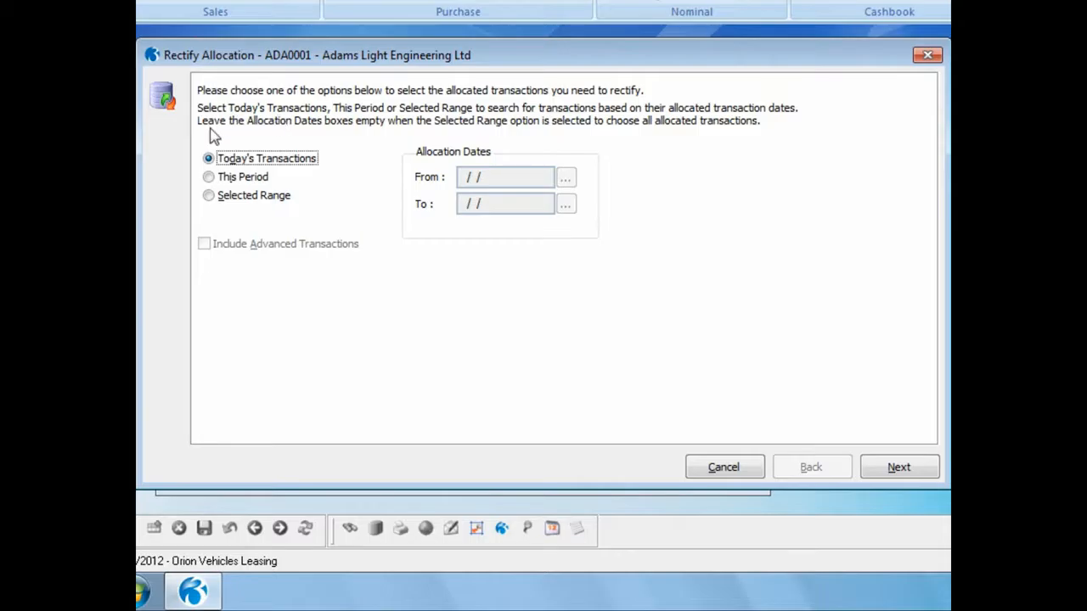
pyautogui.click(209, 197)
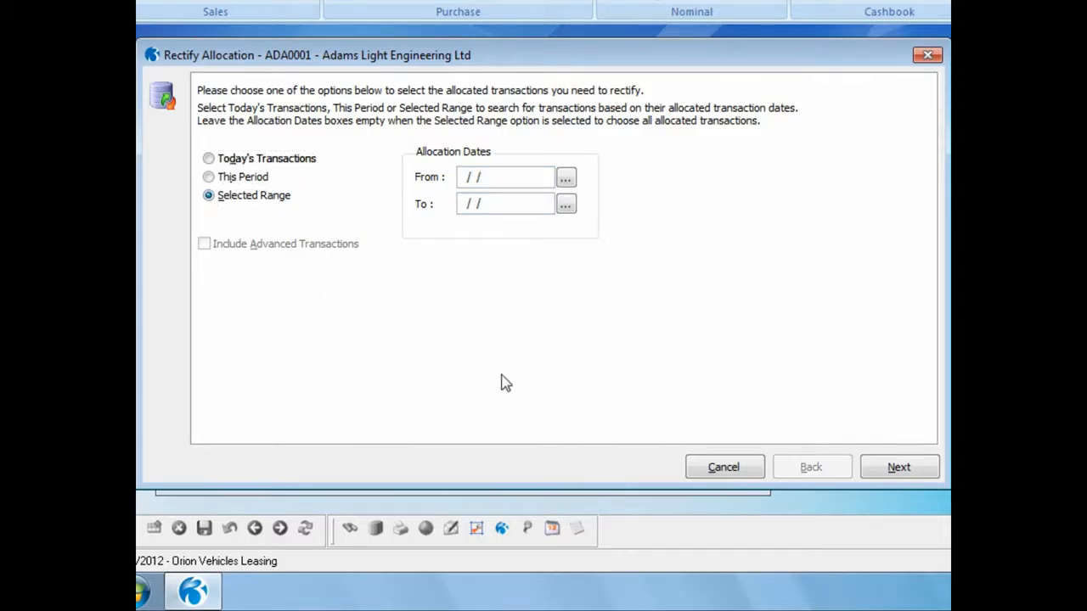
pyautogui.click(891, 474)
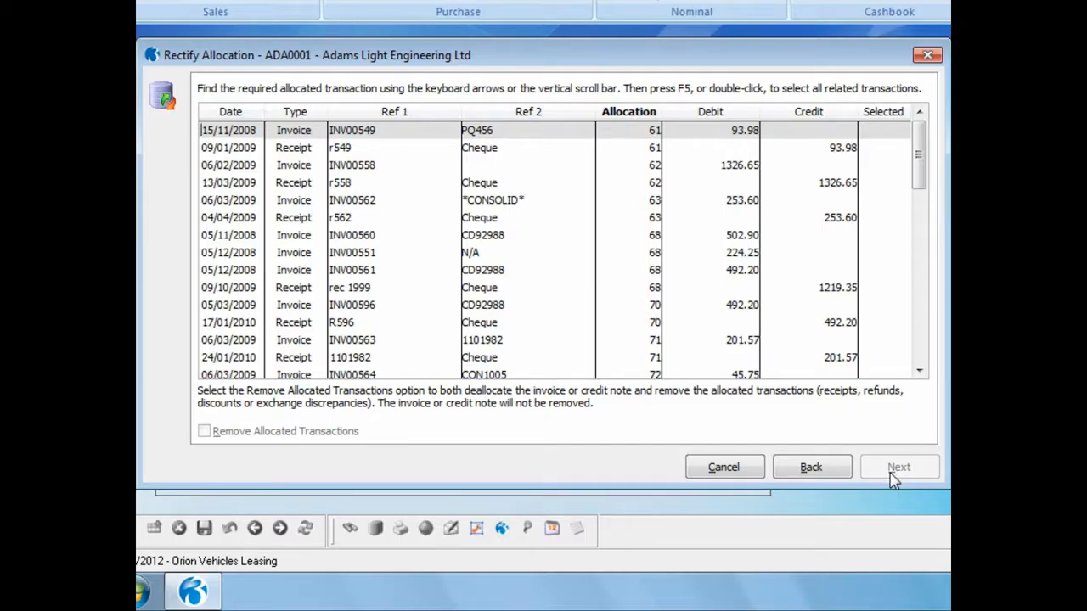
# Step: Find invoice Inv0007878 by its Ref 1 among the allocated transactions and select it with its related receipt
pyautogui.rightClick(410, 118)
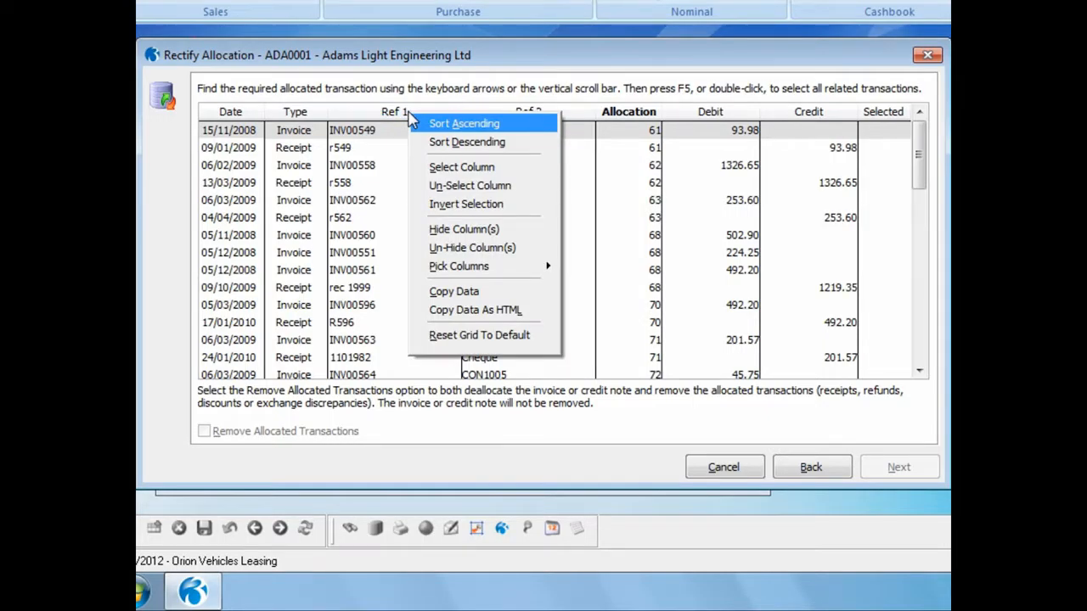
pyautogui.click(388, 136)
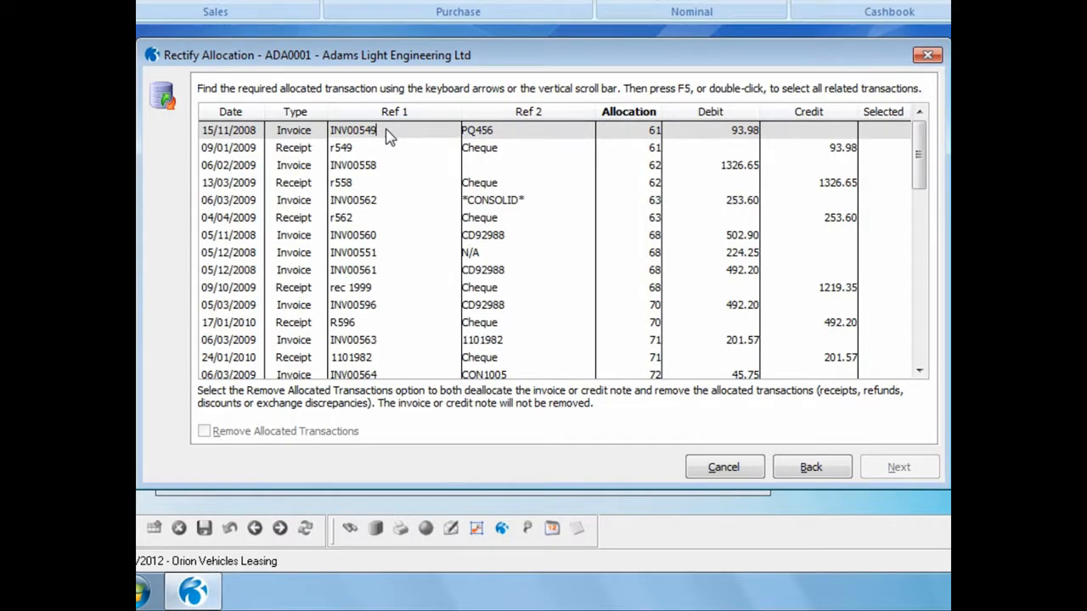
pyautogui.hotkey('ctrl', 'f')
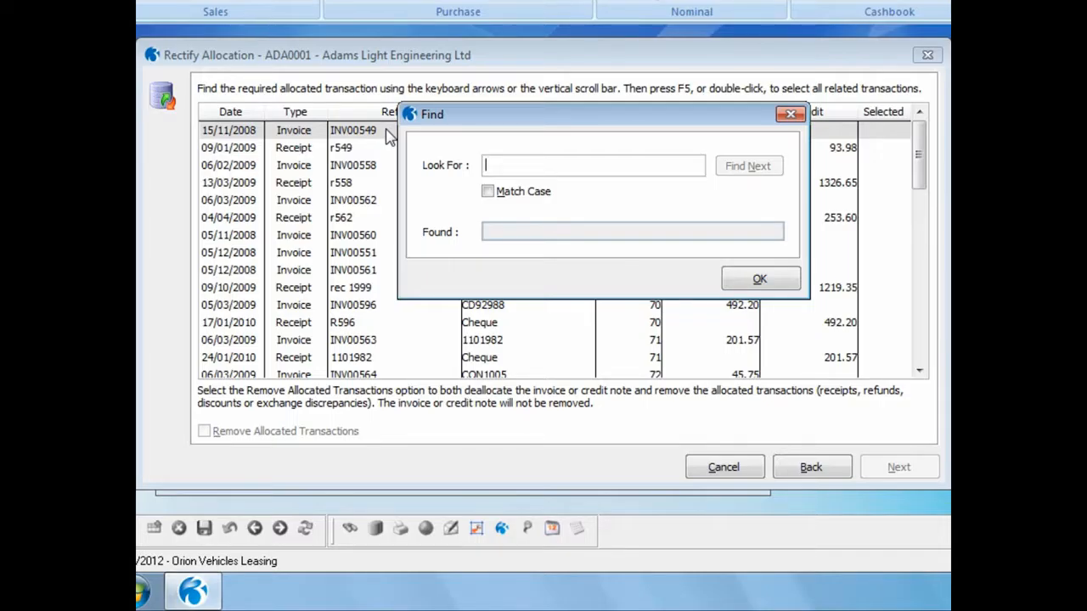
pyautogui.write('Inv')
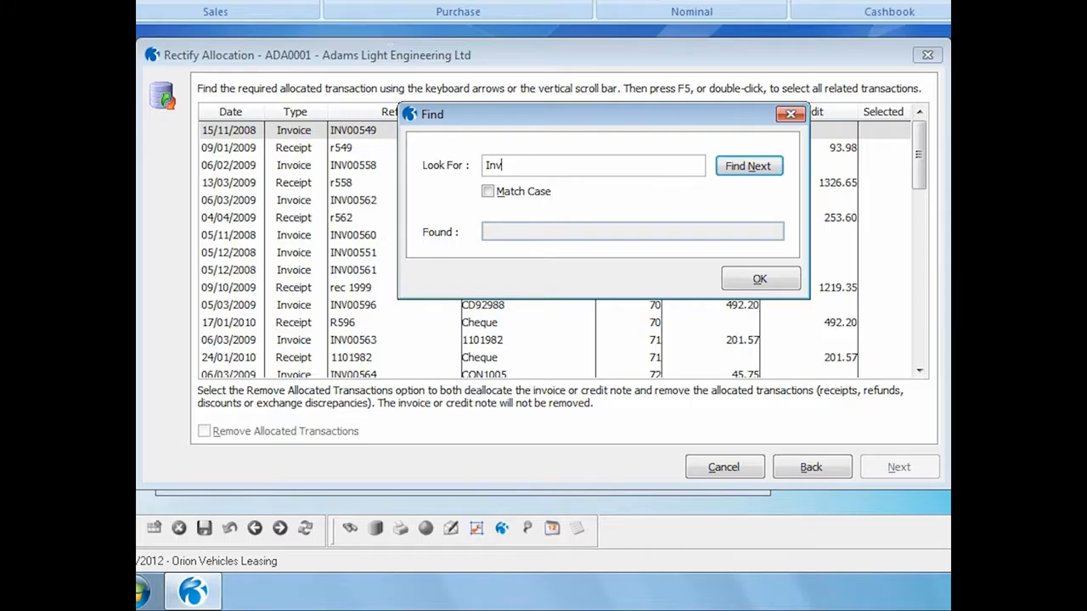
pyautogui.write('0007878')
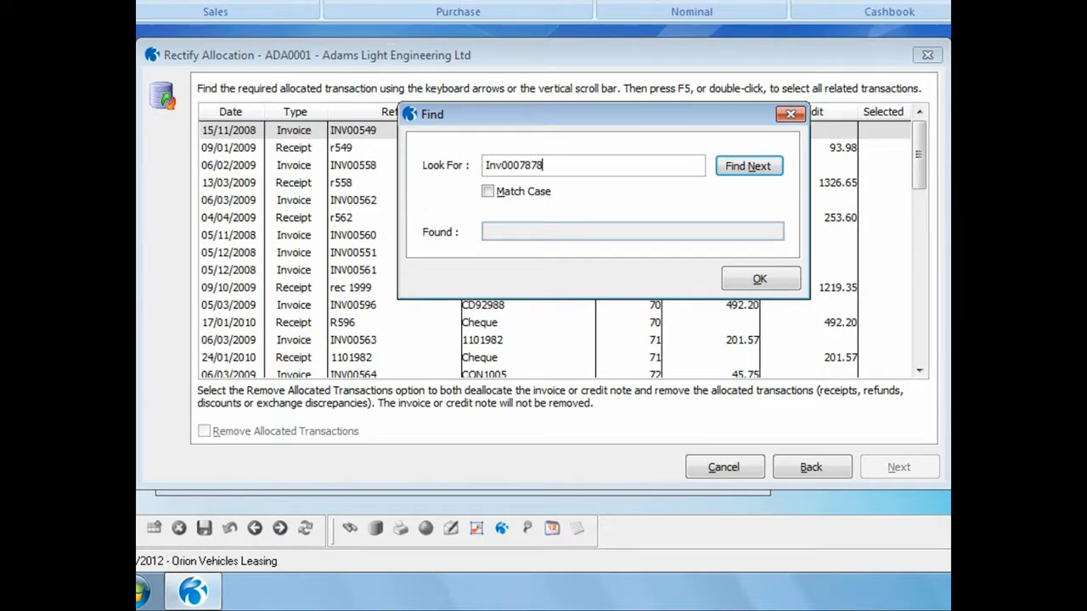
pyautogui.click(735, 167)
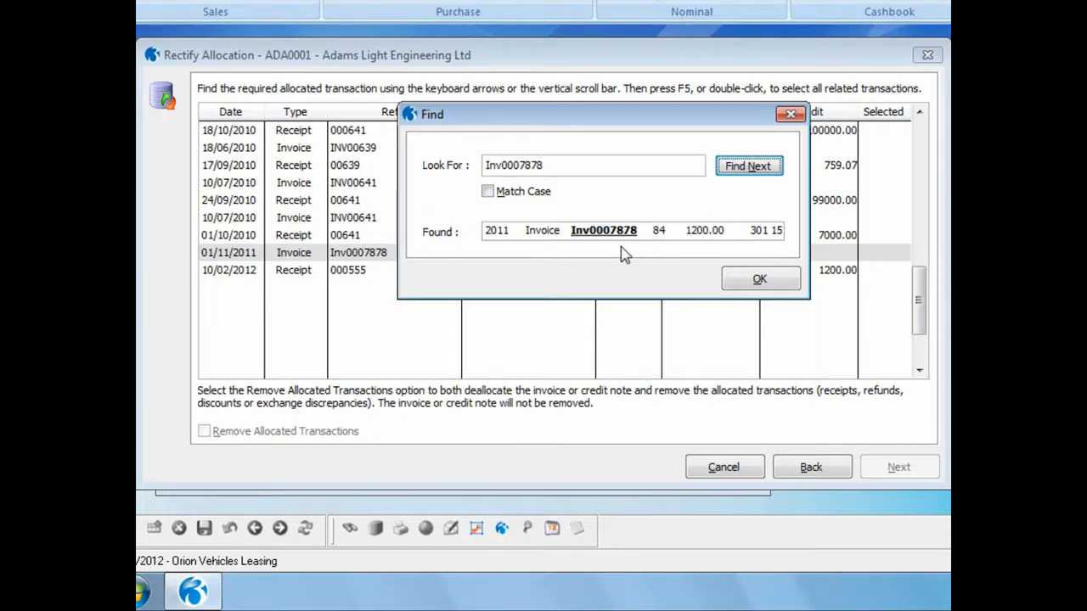
pyautogui.click(756, 280)
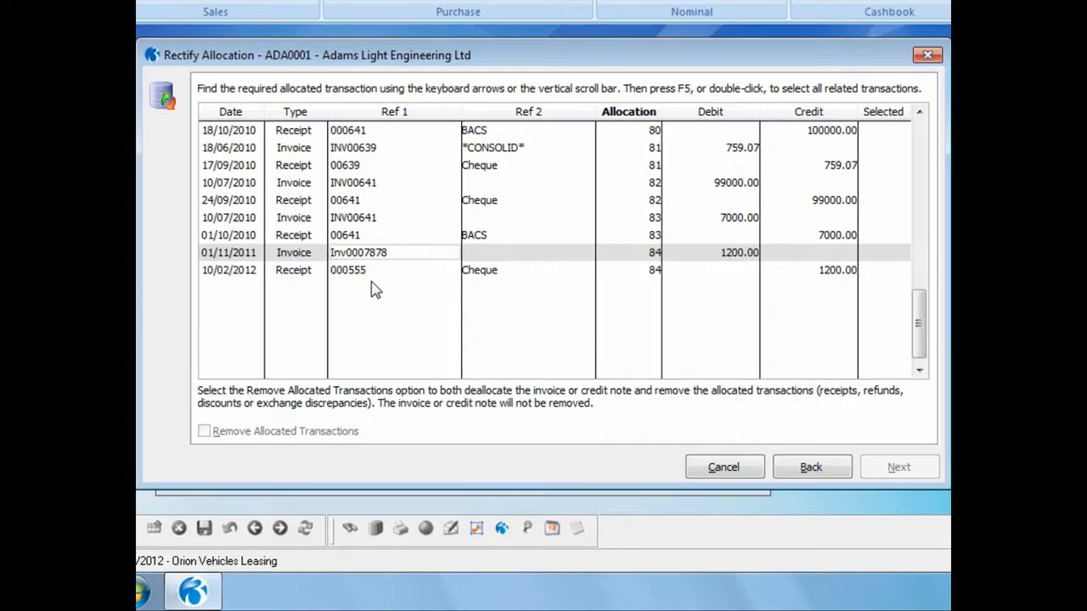
pyautogui.doubleClick(646, 255)
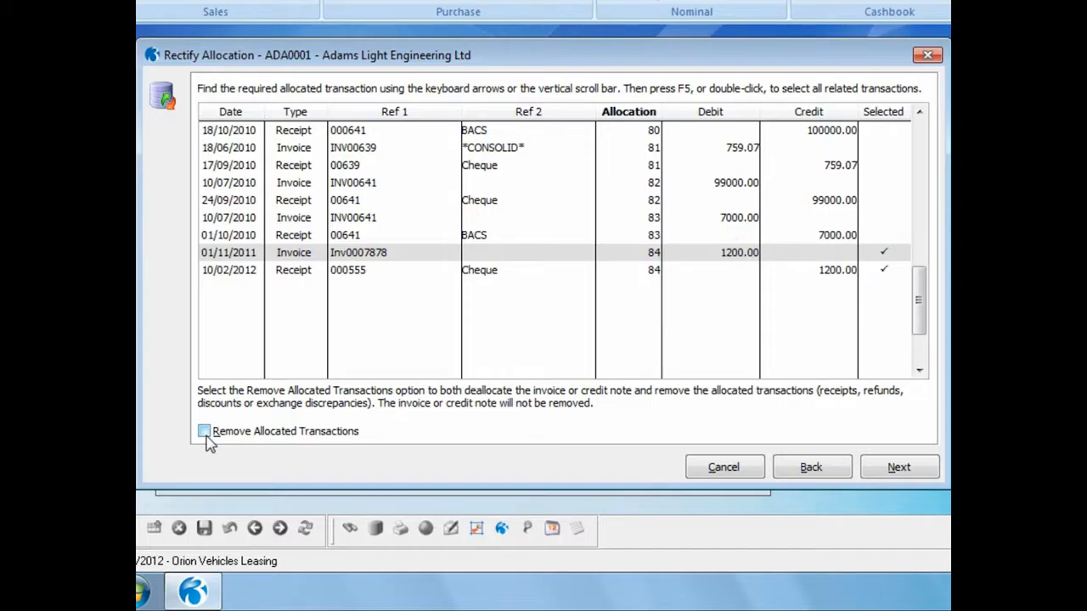
# Step: Run the Rectify Allocation process on the selected transactions with the comment "Paid incorrect invoice"
pyautogui.click(892, 474)
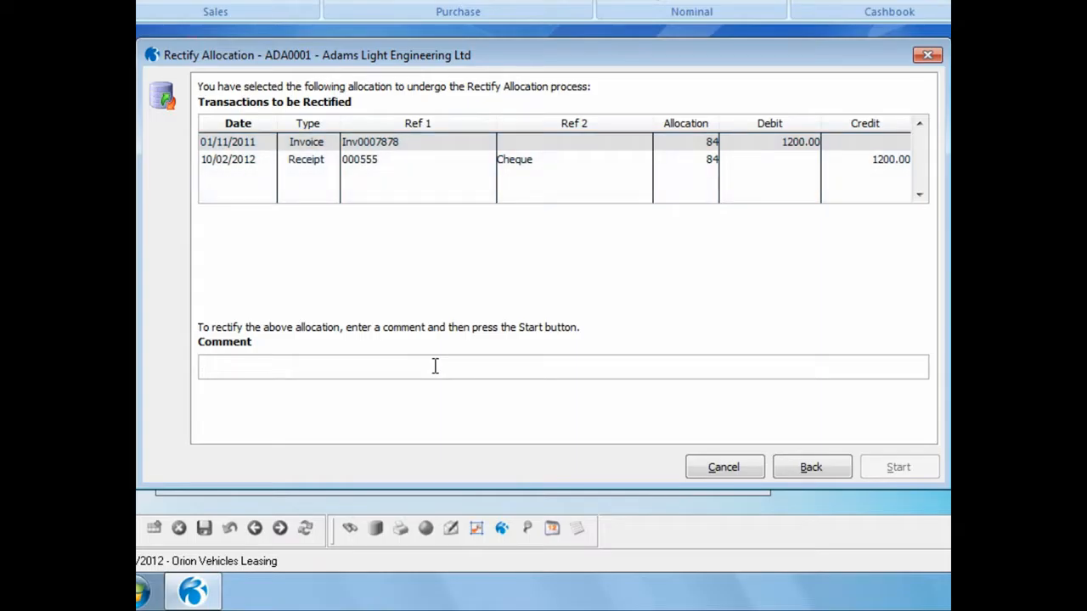
pyautogui.write('Paid i')
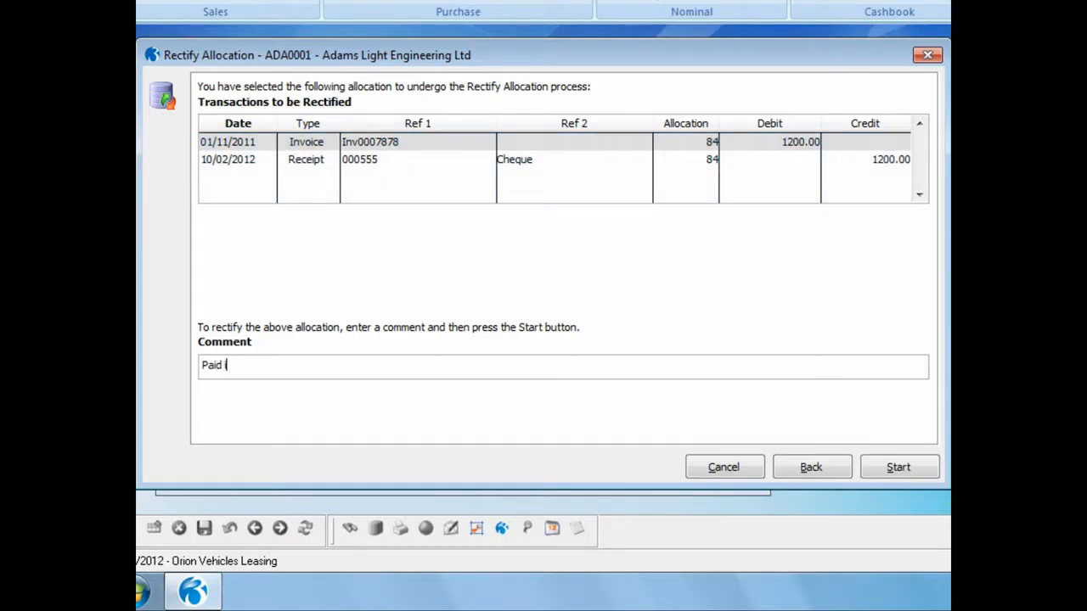
pyautogui.write('ncorrect invoice')
pyautogui.click(876, 473)
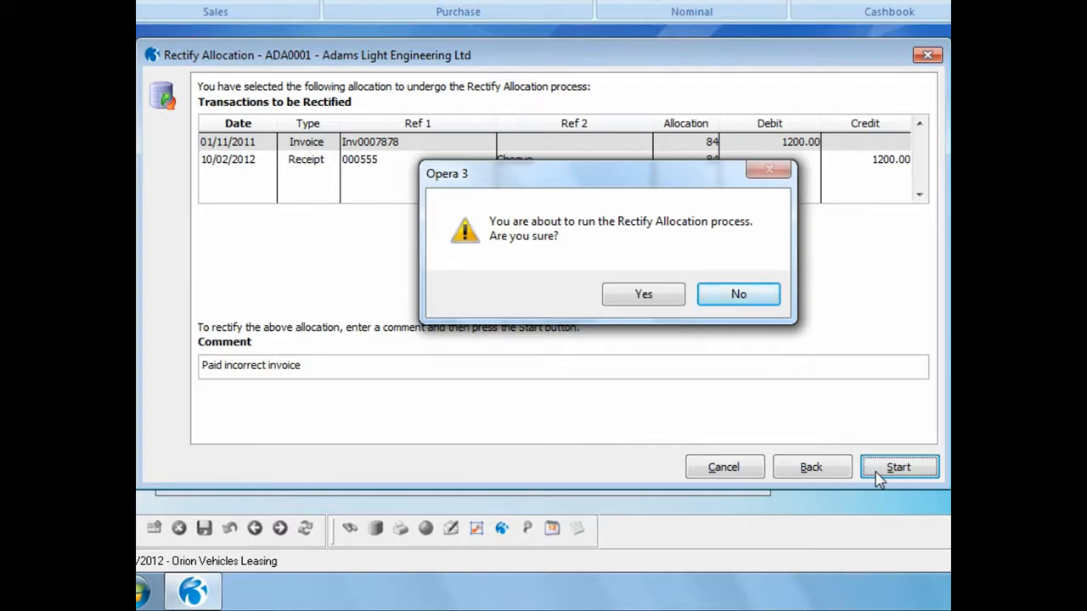
pyautogui.click(631, 296)
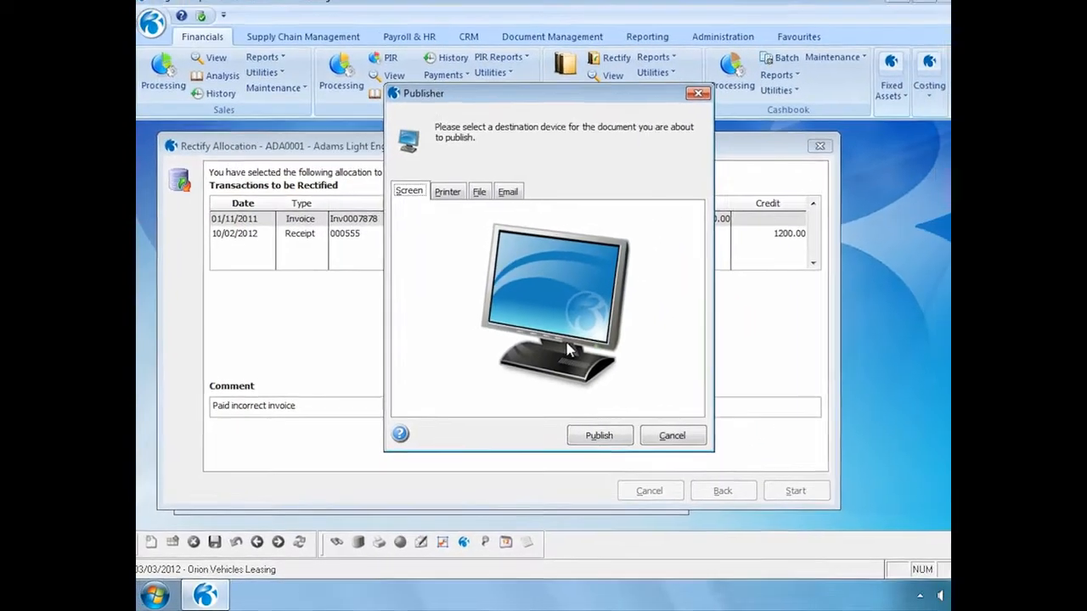
# Step: Publish the Sales Ledger Rectified Allocations Audit to screen, then close the preview and finish the wizard
pyautogui.click(574, 436)
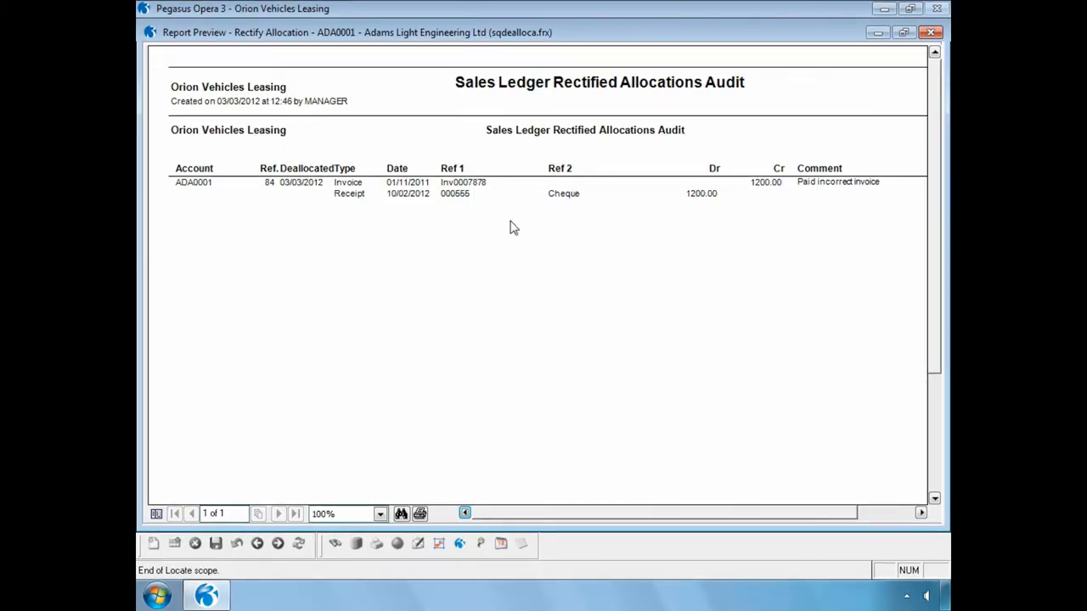
pyautogui.click(933, 34)
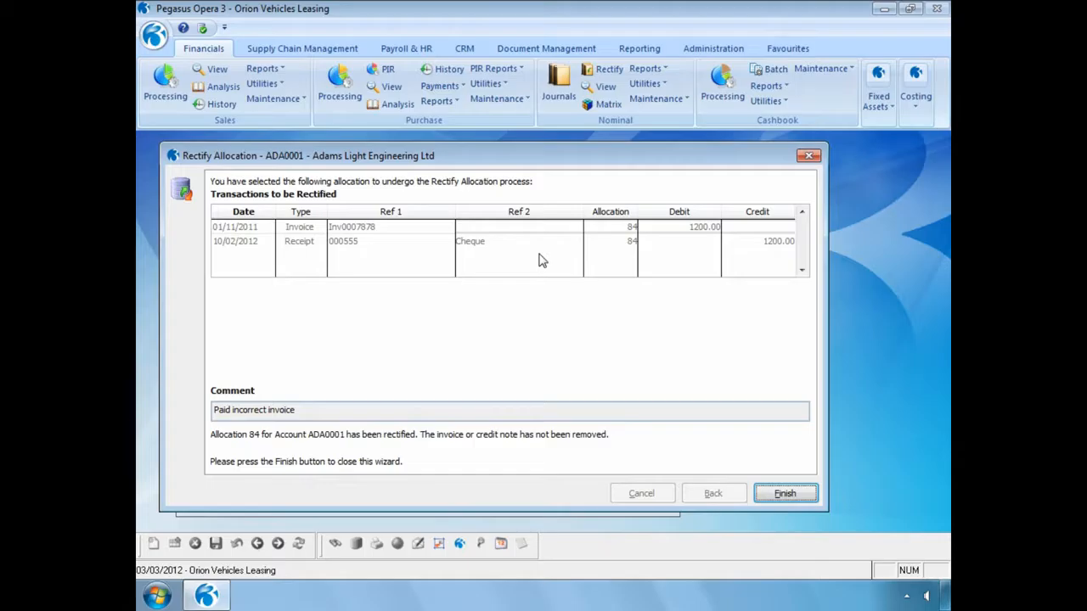
pyautogui.click(783, 493)
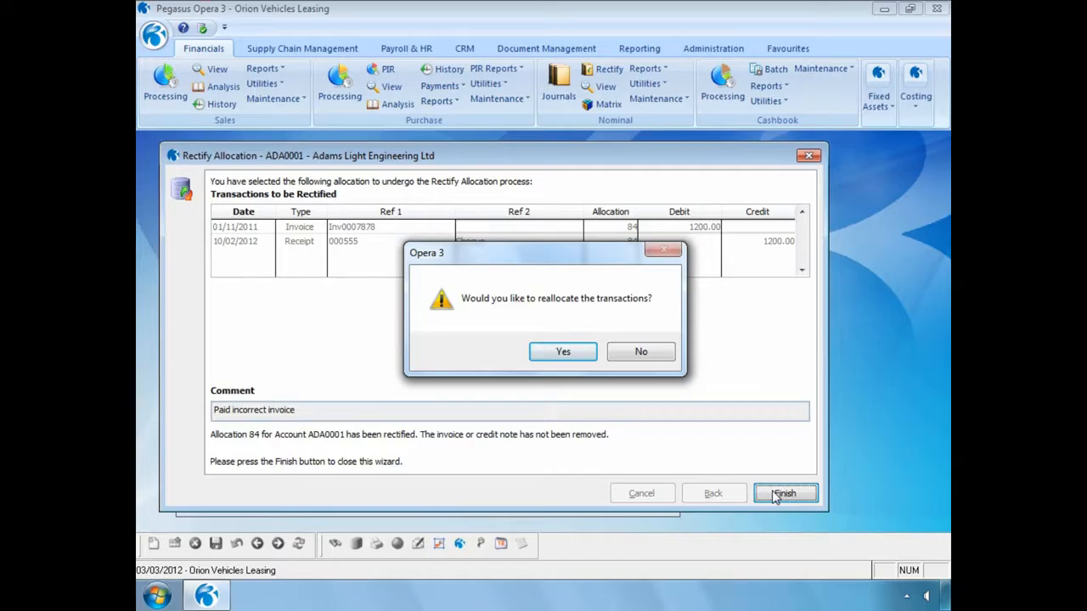
# Step: Accept reallocating the transactions, allocate receipt 000555 against invoice INV00667 and save the allocation
pyautogui.click(548, 351)
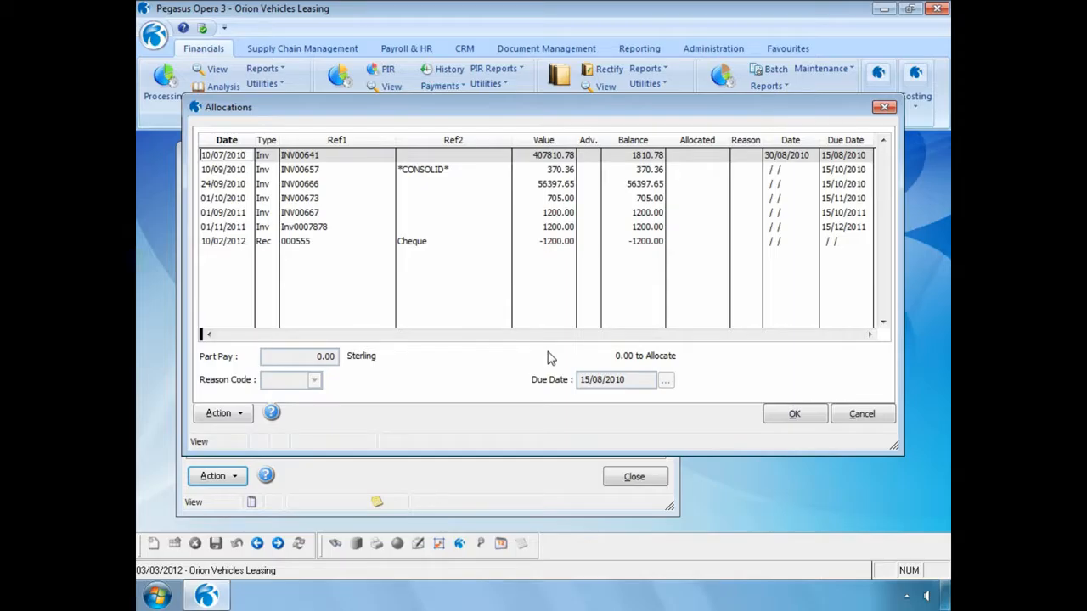
pyautogui.click(442, 244)
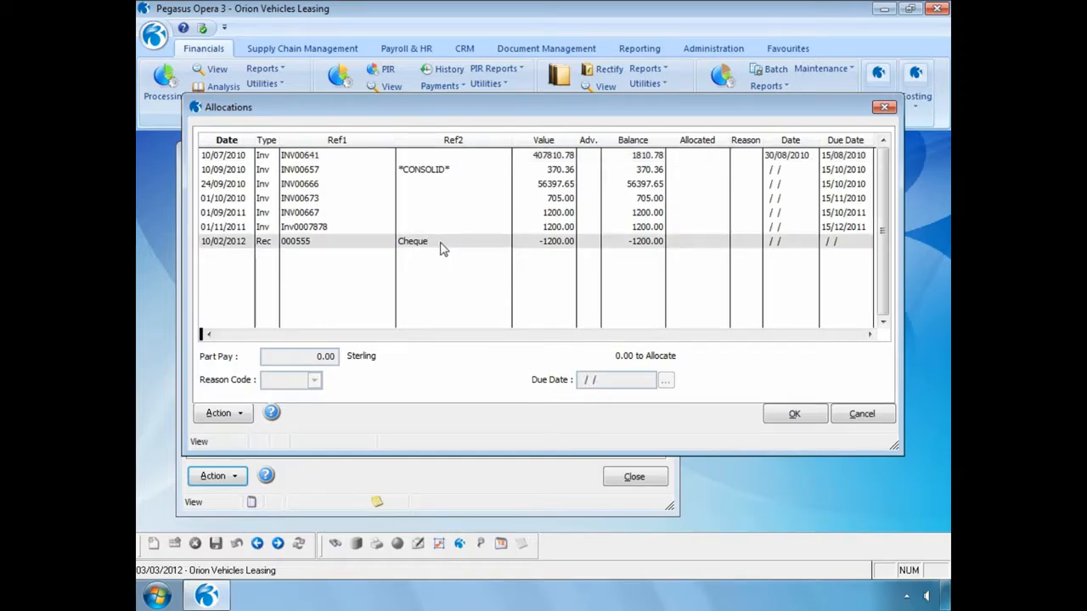
pyautogui.doubleClick(442, 245)
pyautogui.click(433, 218)
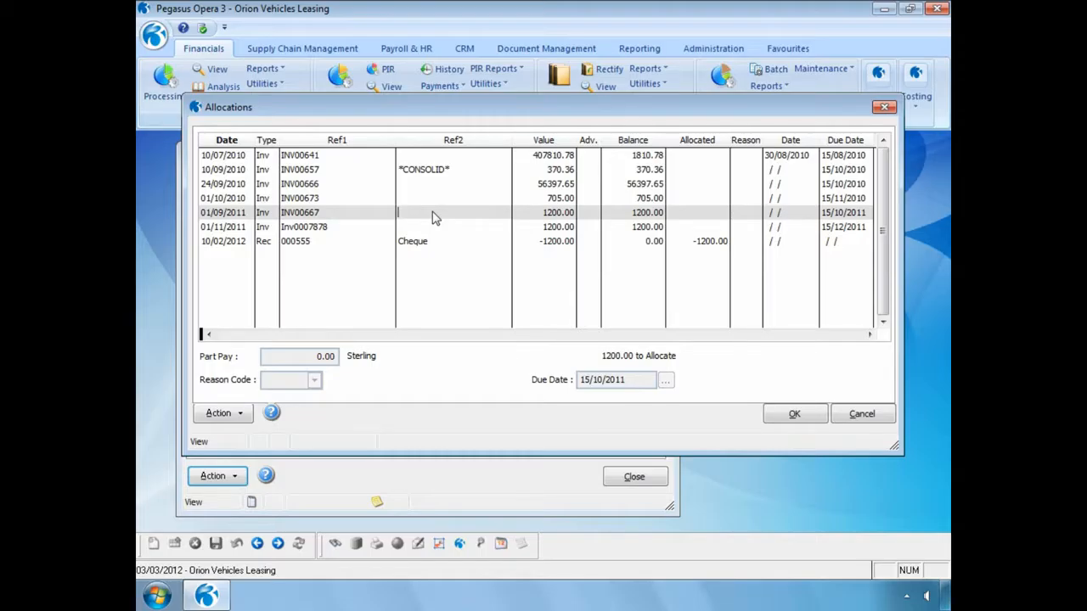
pyautogui.doubleClick(433, 218)
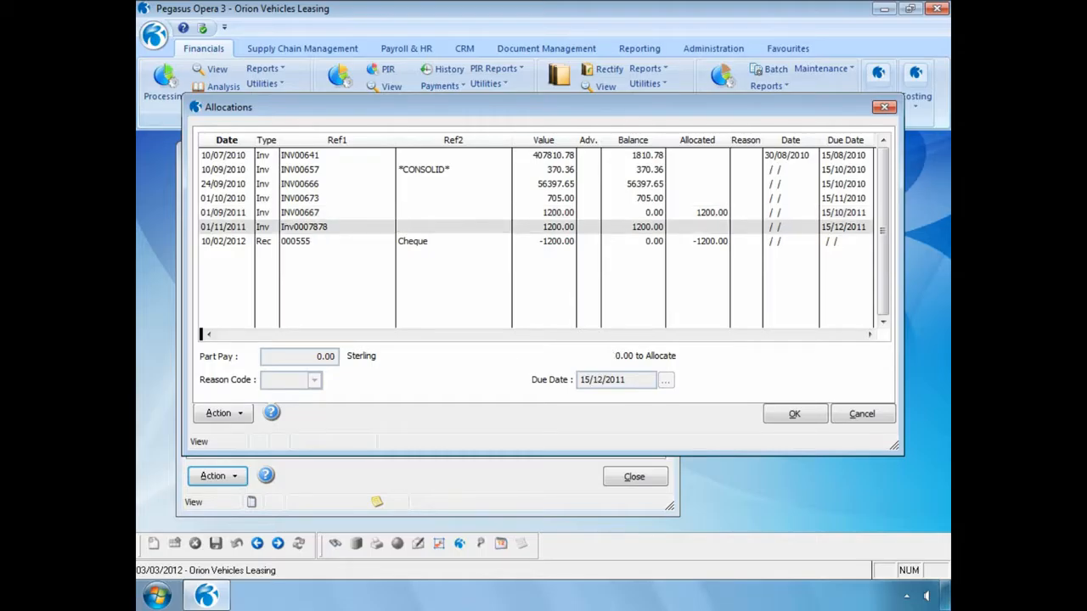
pyautogui.click(781, 416)
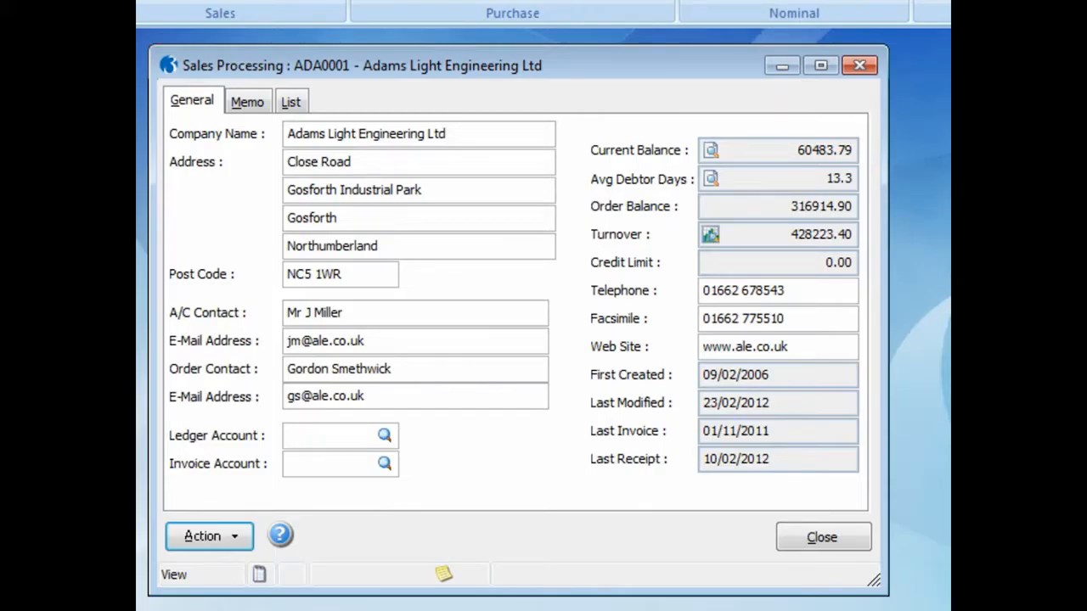
# Step: Open the customer's current balance transactions and check the allocation status of receipt 000555 and invoices INV00667 and Inv0007878
pyautogui.click(712, 151)
pyautogui.click(683, 395)
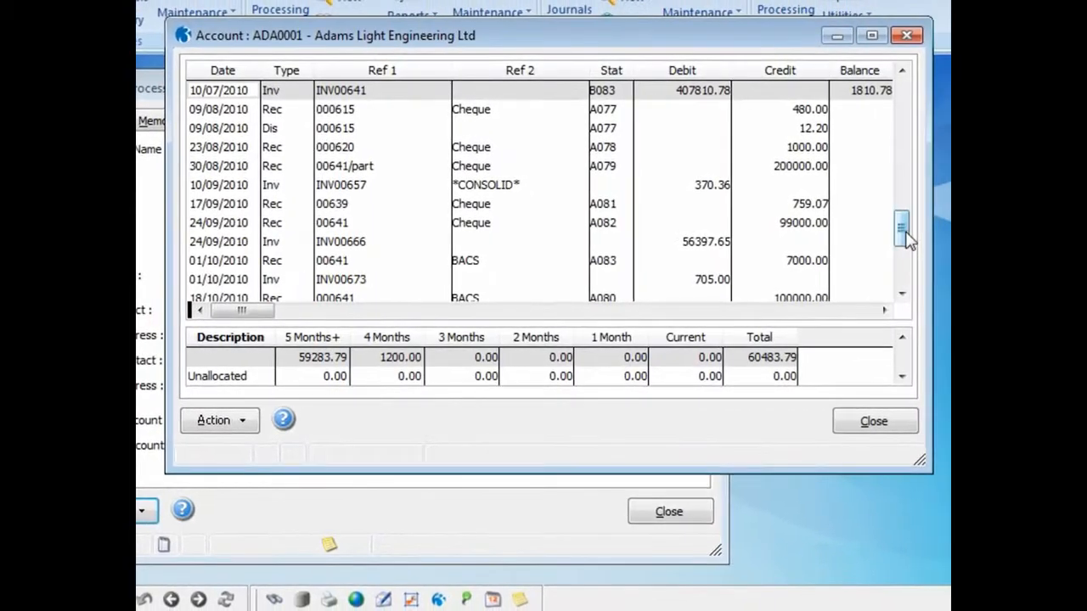
pyautogui.moveTo(907, 240); pyautogui.dragTo(903, 292)
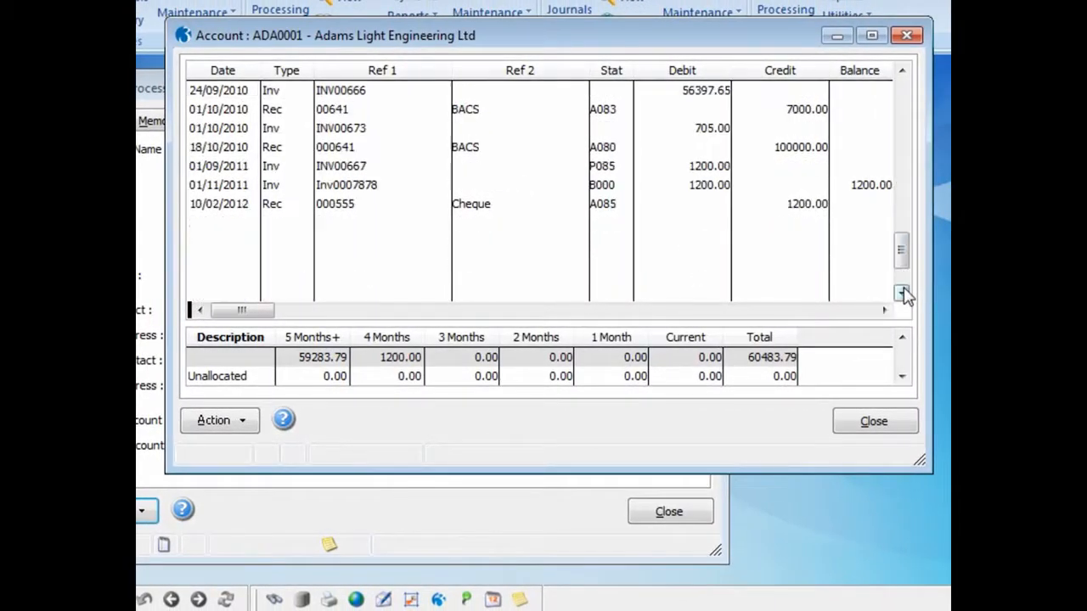
pyautogui.click(373, 217)
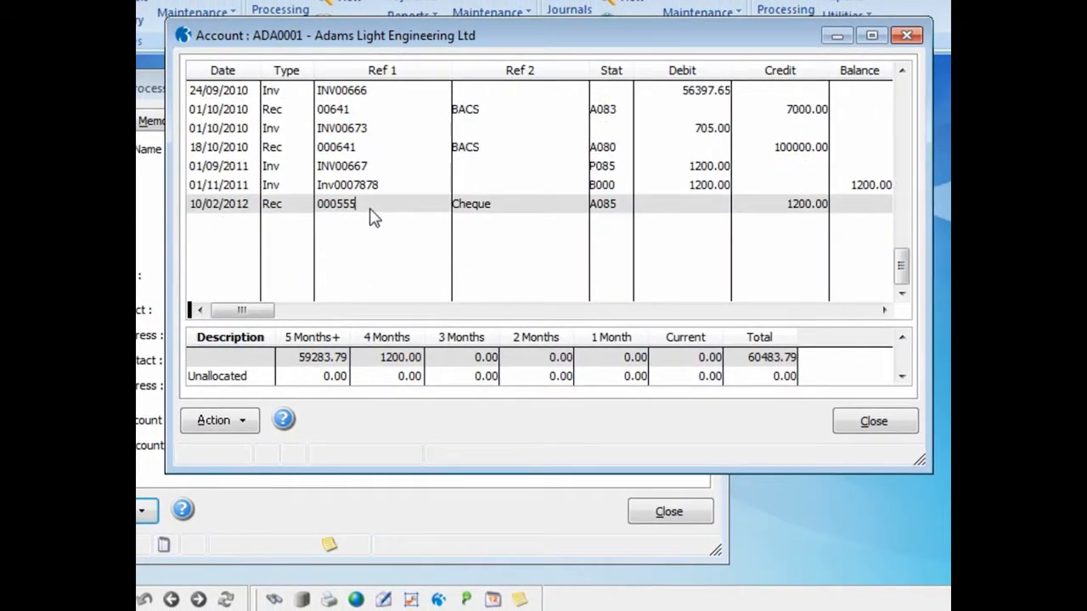
pyautogui.click(371, 166)
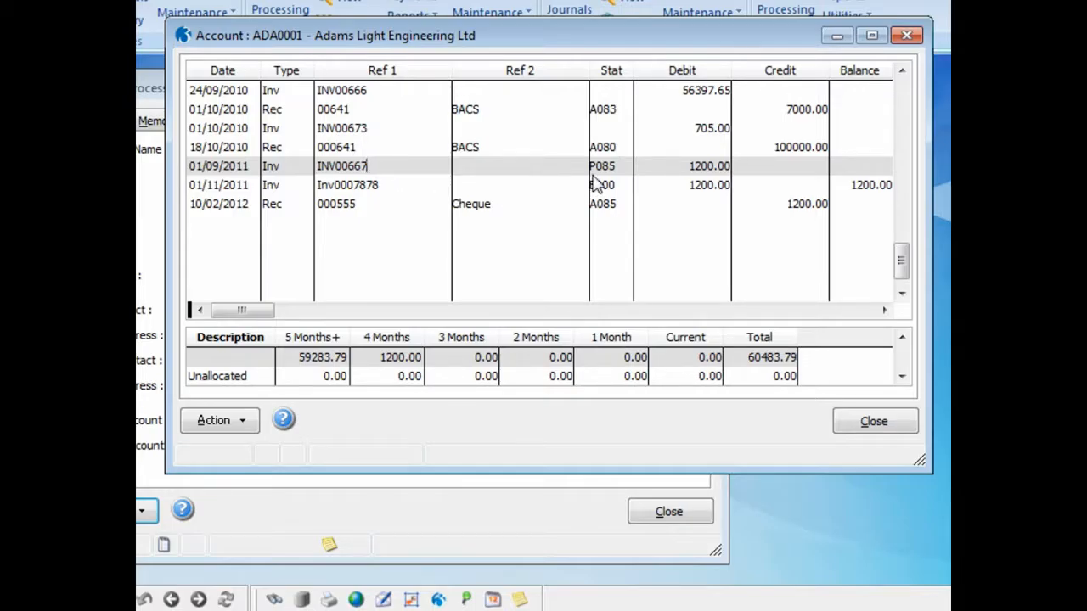
pyautogui.click(371, 188)
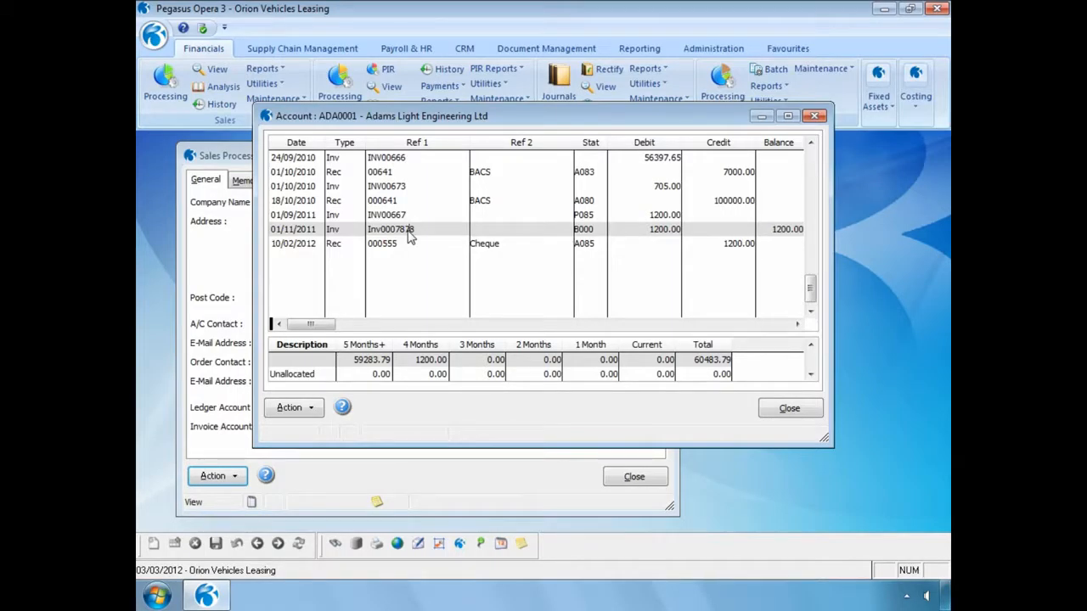
# Step: Enter a transaction value of 4800 for receipt Rec456, allocate it to invoice INV556 and post the receipt
pyautogui.click(783, 410)
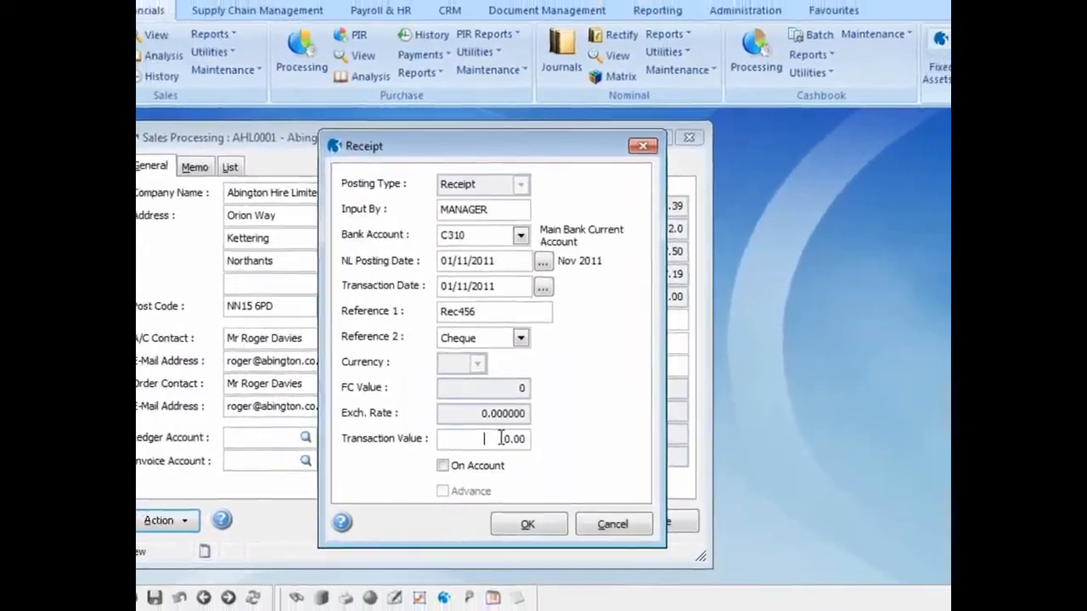
pyautogui.write('4800')
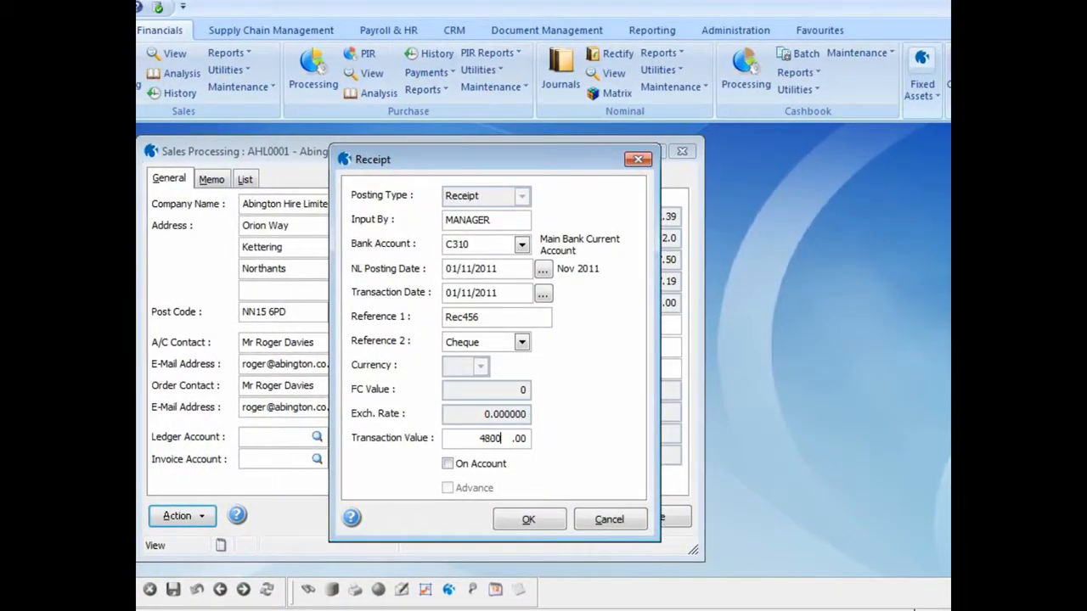
pyautogui.click(516, 517)
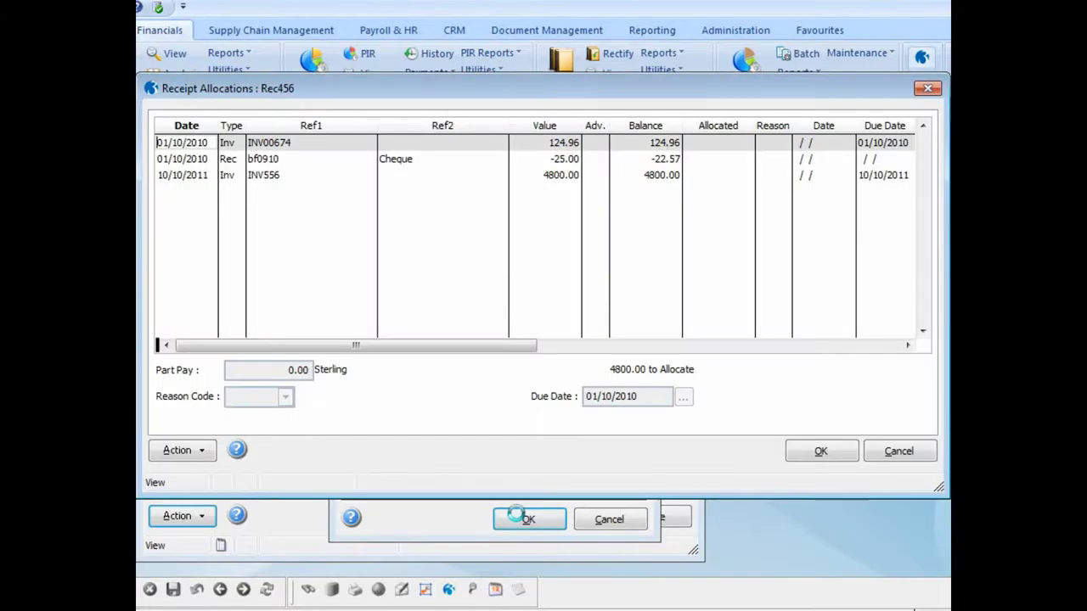
pyautogui.doubleClick(270, 175)
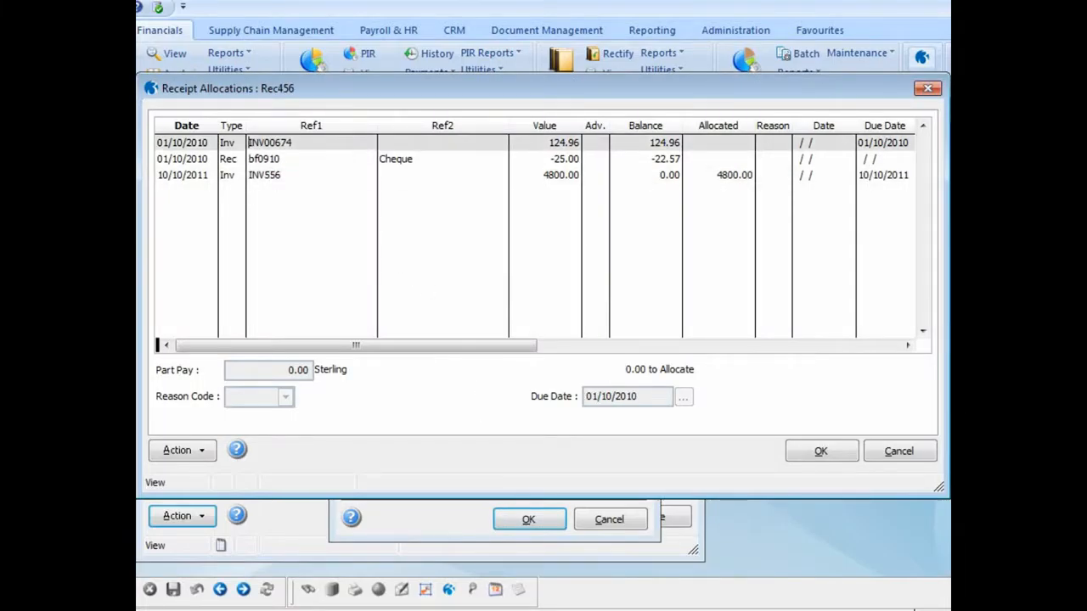
pyautogui.click(813, 457)
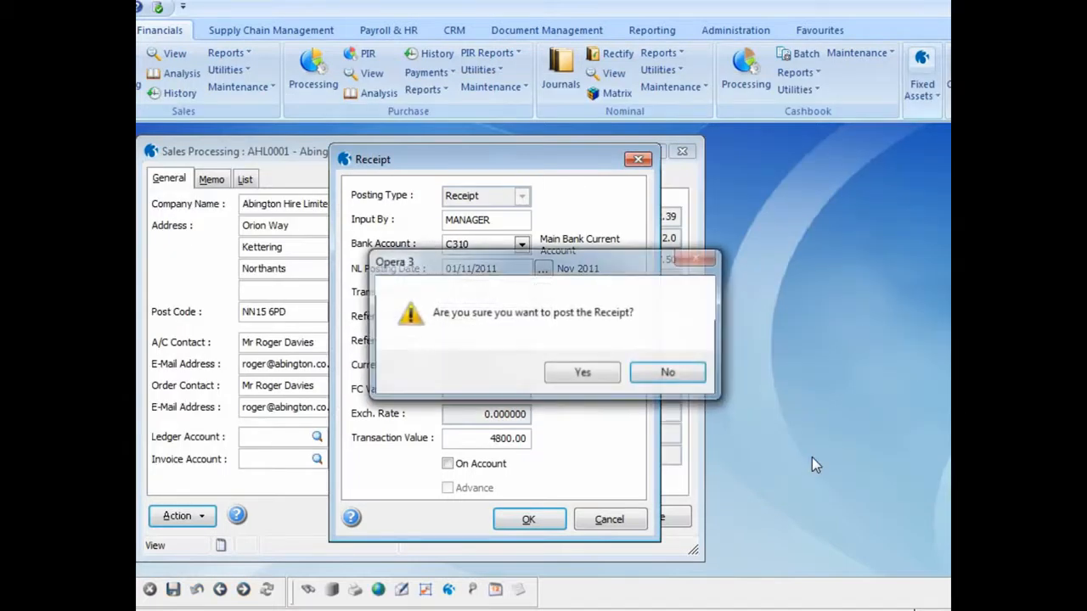
pyautogui.click(589, 374)
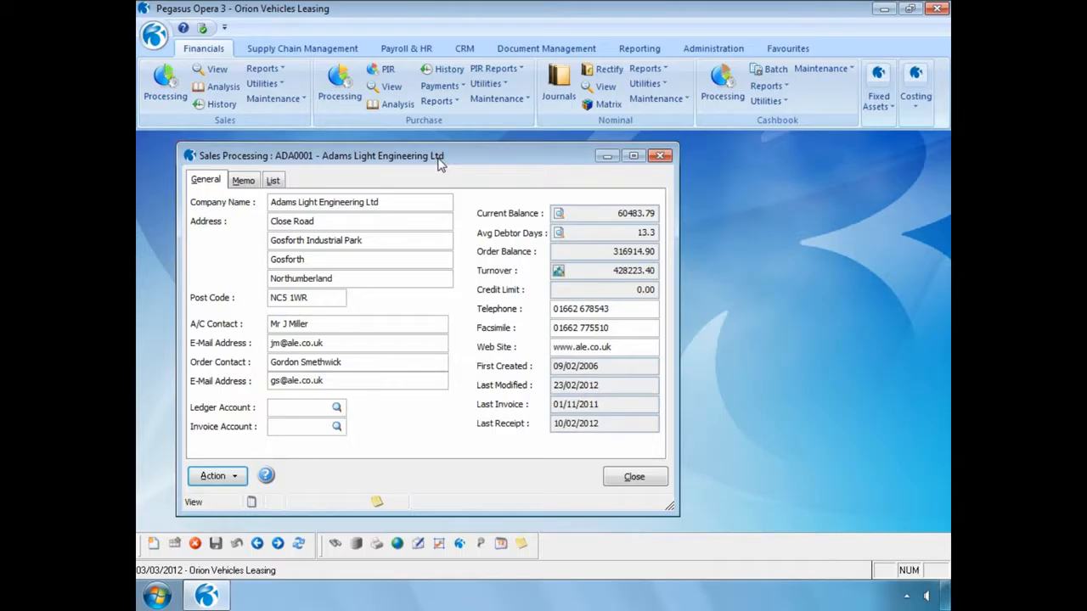
# Step: Start Rectify Allocation for Abington Hire Limited and list its allocated transactions using Selected Range with blank allocation dates
pyautogui.press('pagedown')
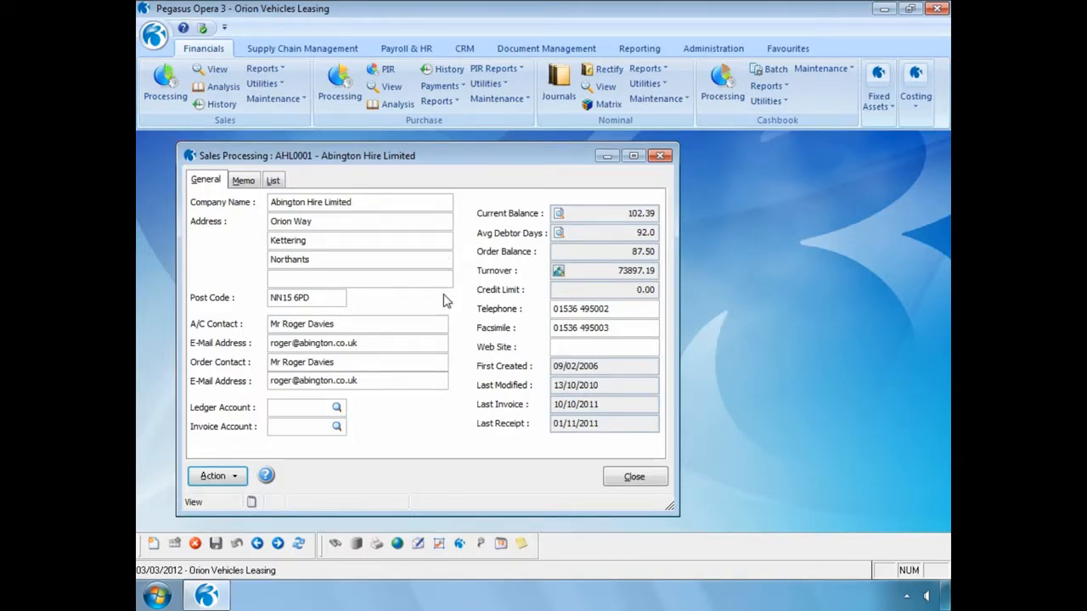
pyautogui.click(229, 476)
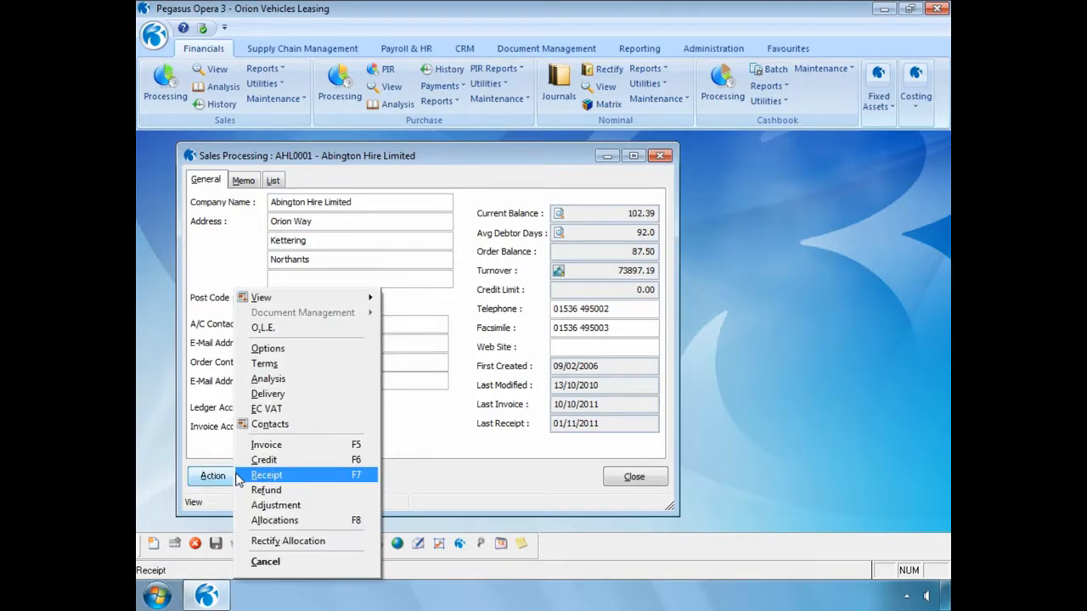
pyautogui.click(267, 538)
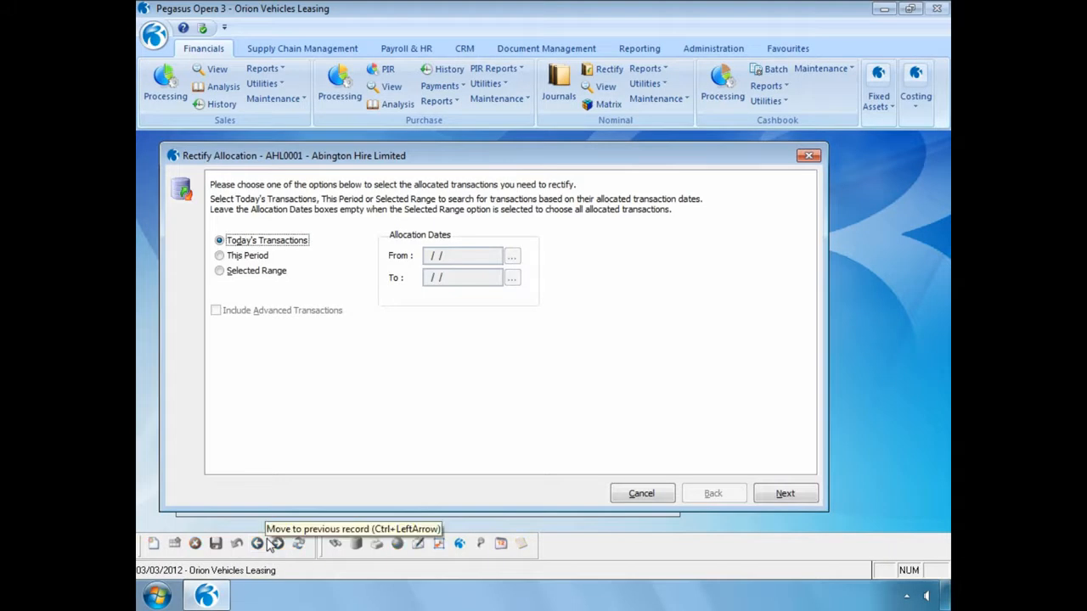
pyautogui.click(221, 271)
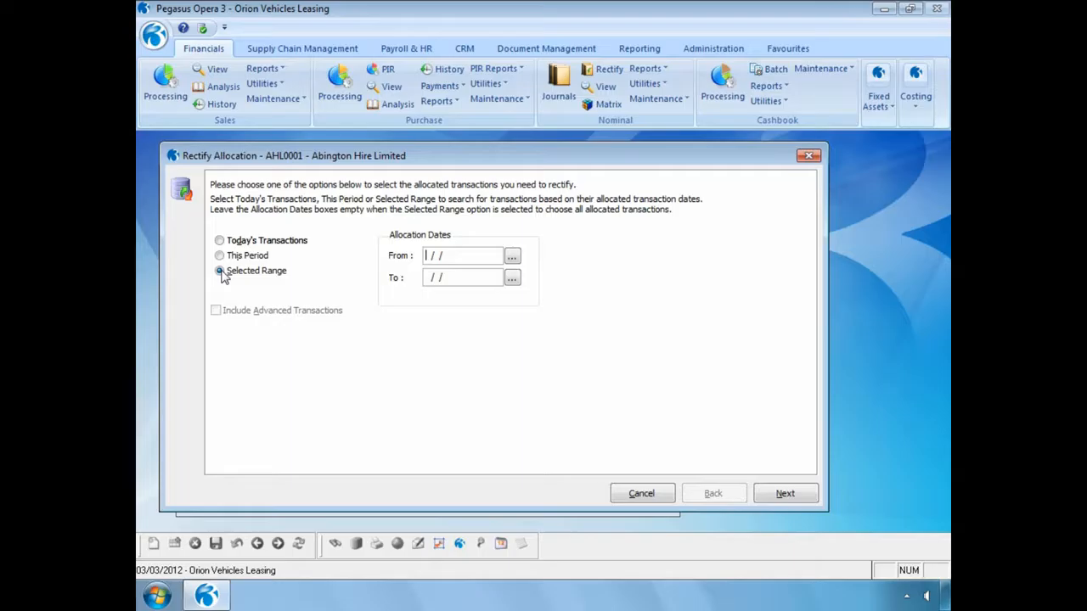
pyautogui.click(772, 501)
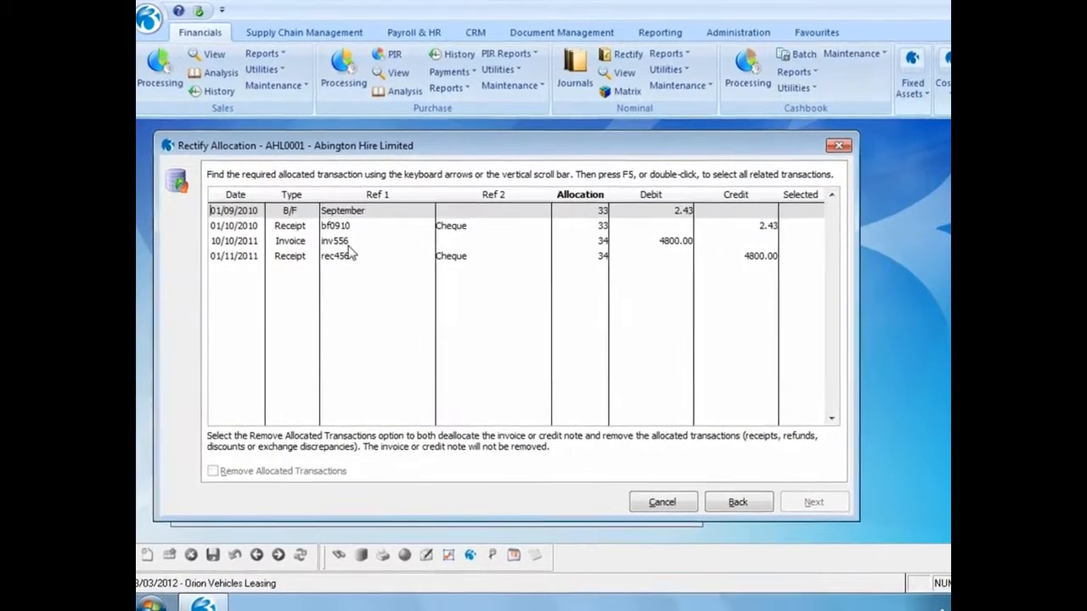
# Step: Select receipt rec456 and its related invoice, enable Remove Allocated Transactions and accept 03/03/2012 as the NL posting date
pyautogui.click(348, 254)
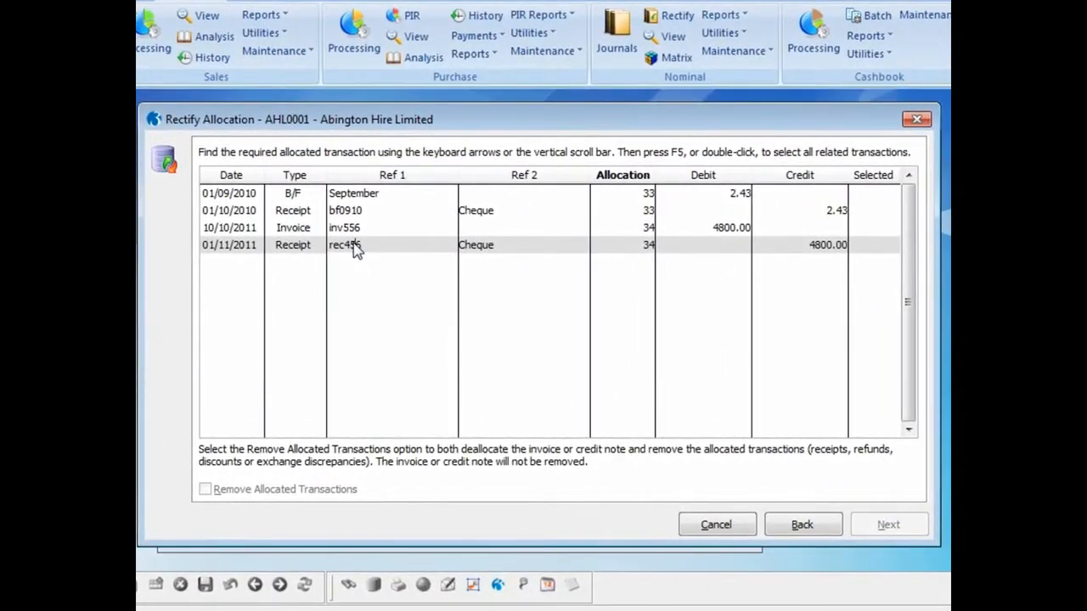
pyautogui.doubleClick(355, 248)
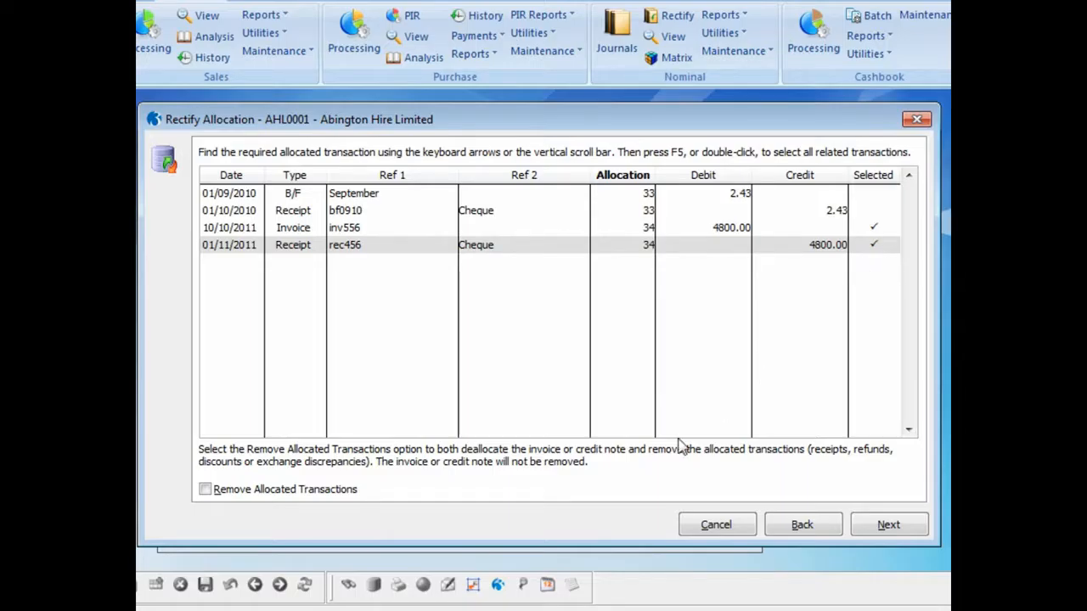
pyautogui.click(207, 493)
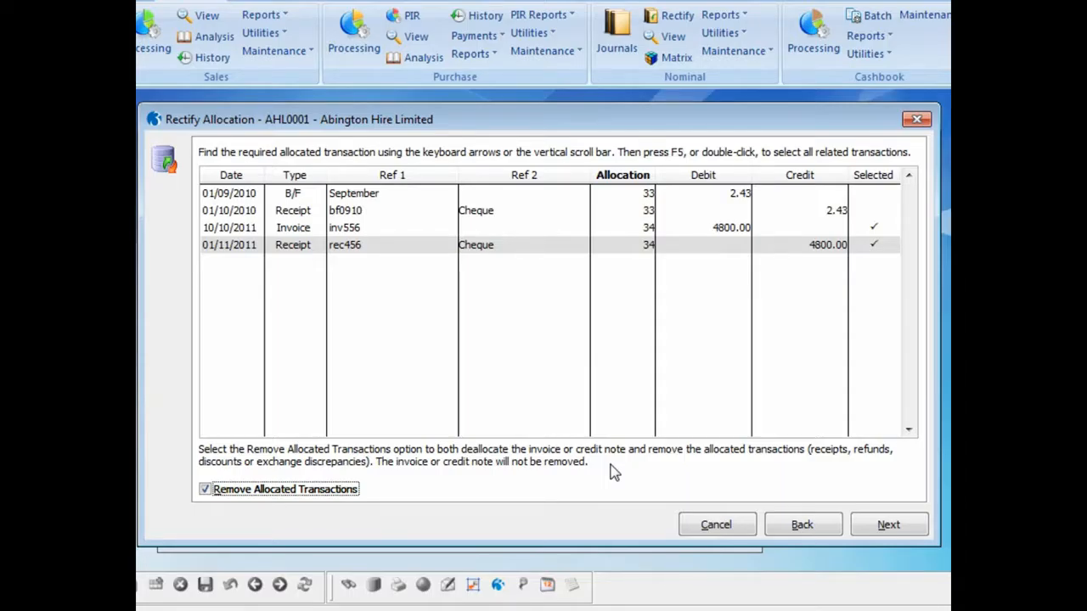
pyautogui.click(868, 524)
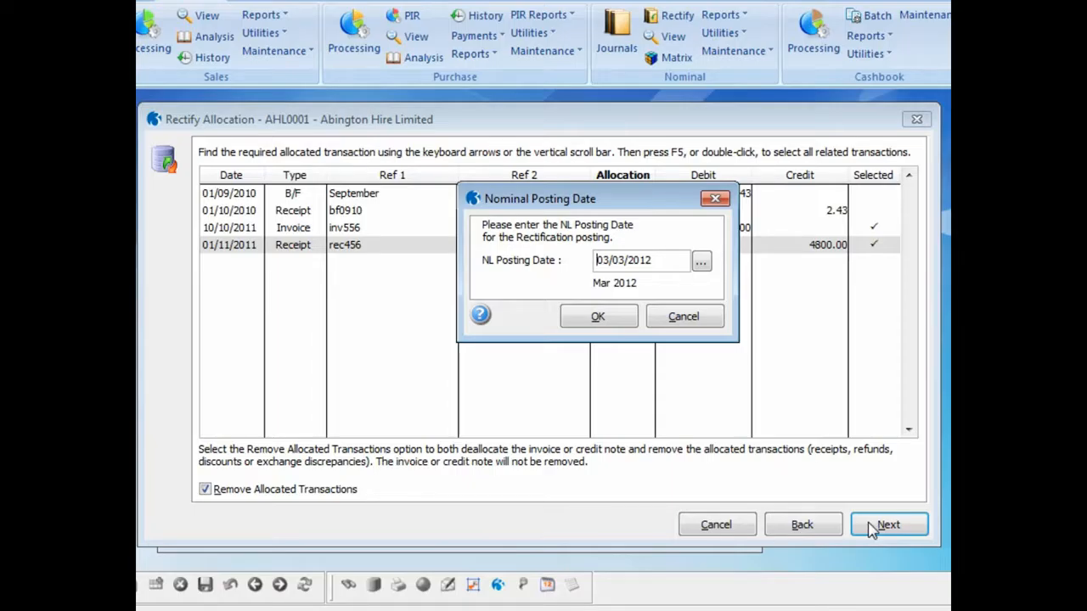
pyautogui.click(604, 320)
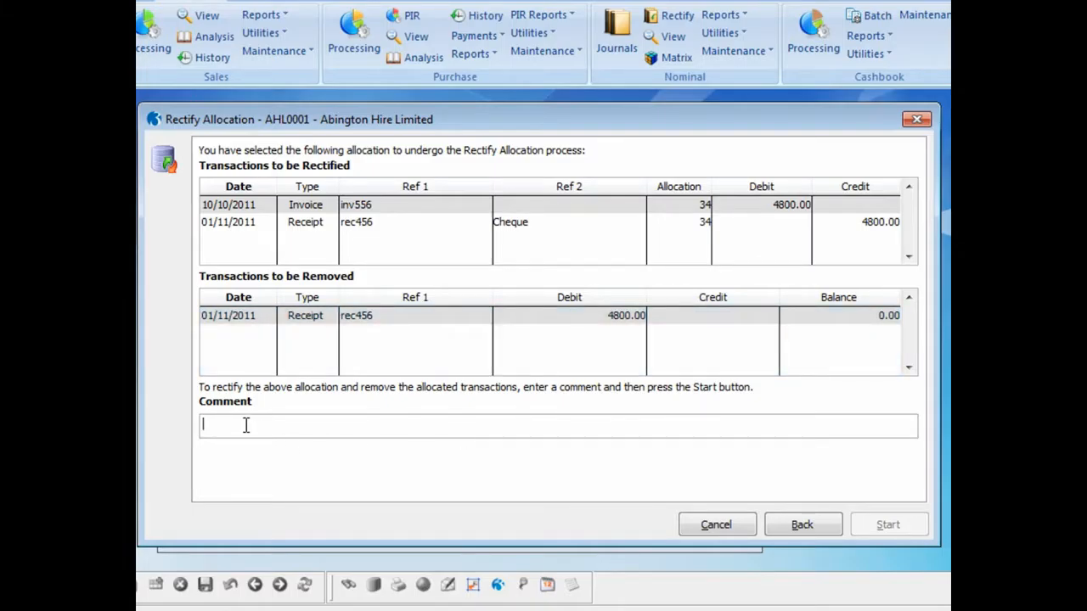
# Step: Run the Rectify Allocation process with the comment "Bounced cheque"
pyautogui.write('Bounced cheque')
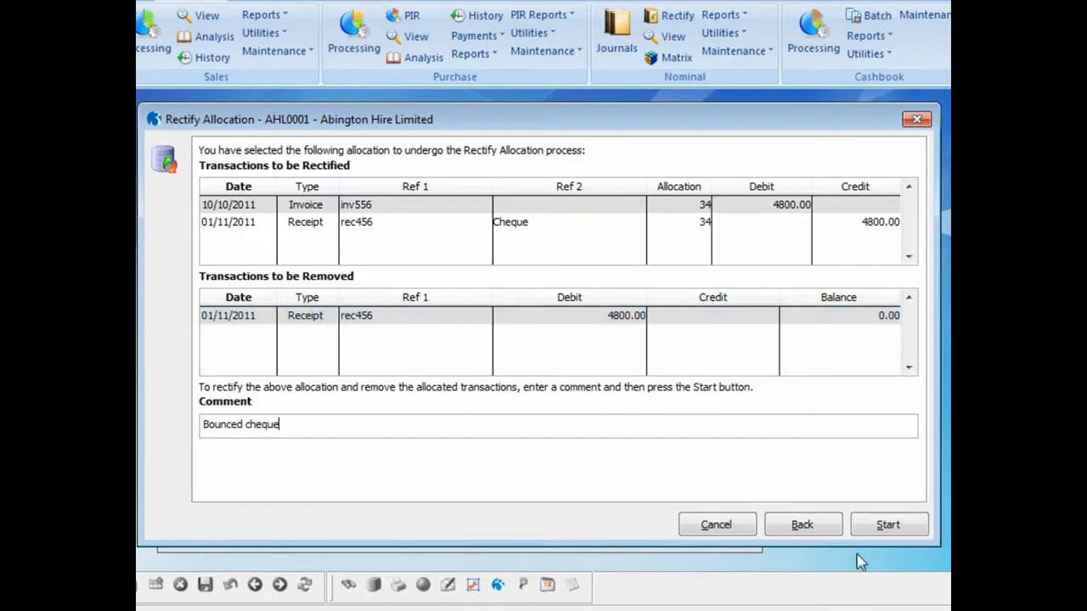
pyautogui.click(866, 520)
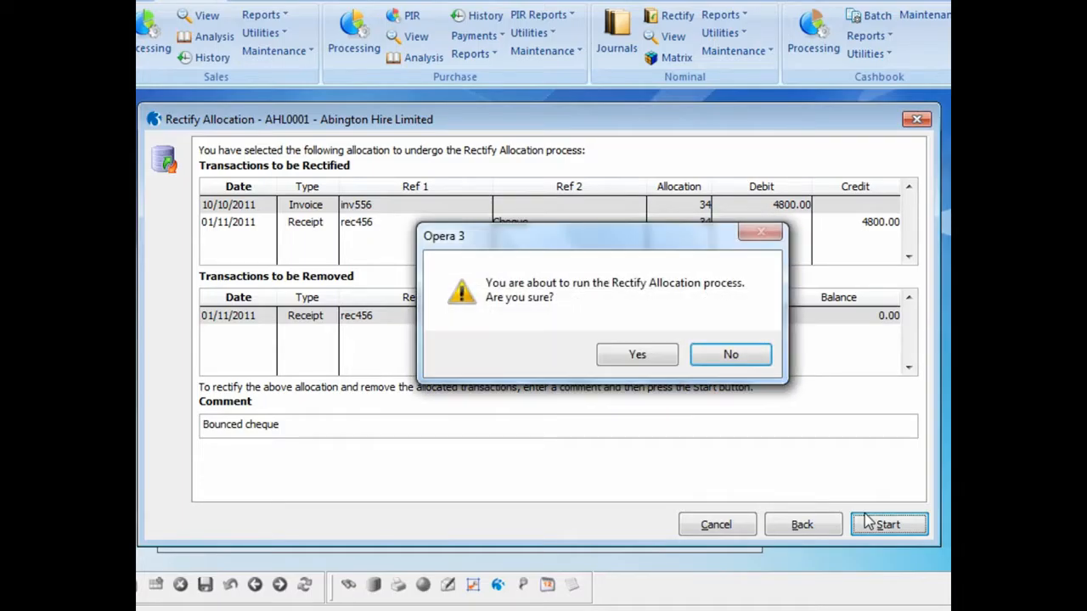
pyautogui.click(654, 356)
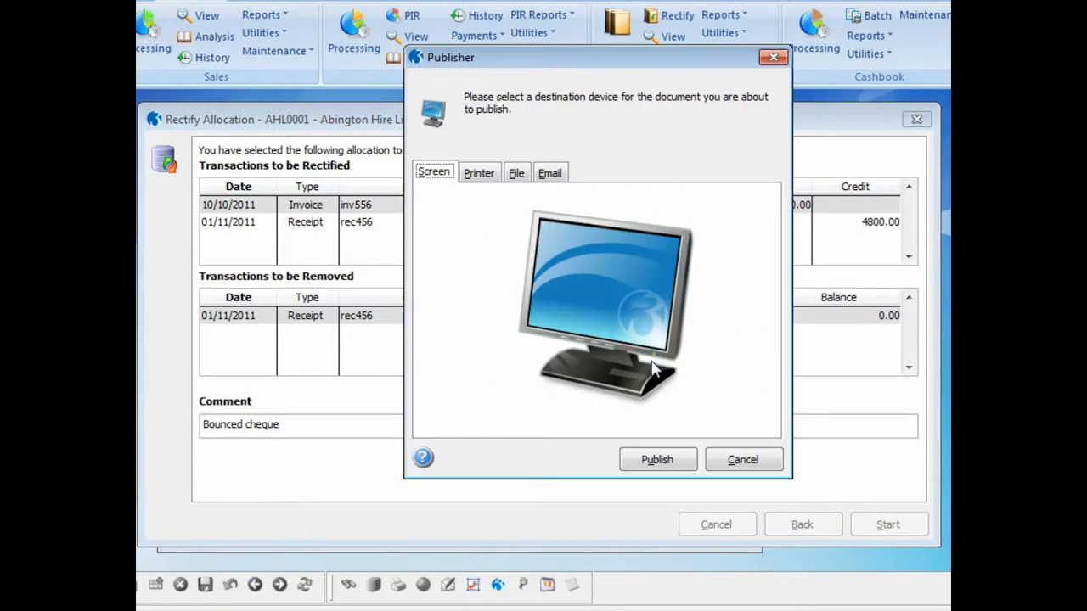
# Step: Publish the rectified allocations audit for Abington Hire Limited to screen, close the preview and finish the wizard
pyautogui.click(657, 459)
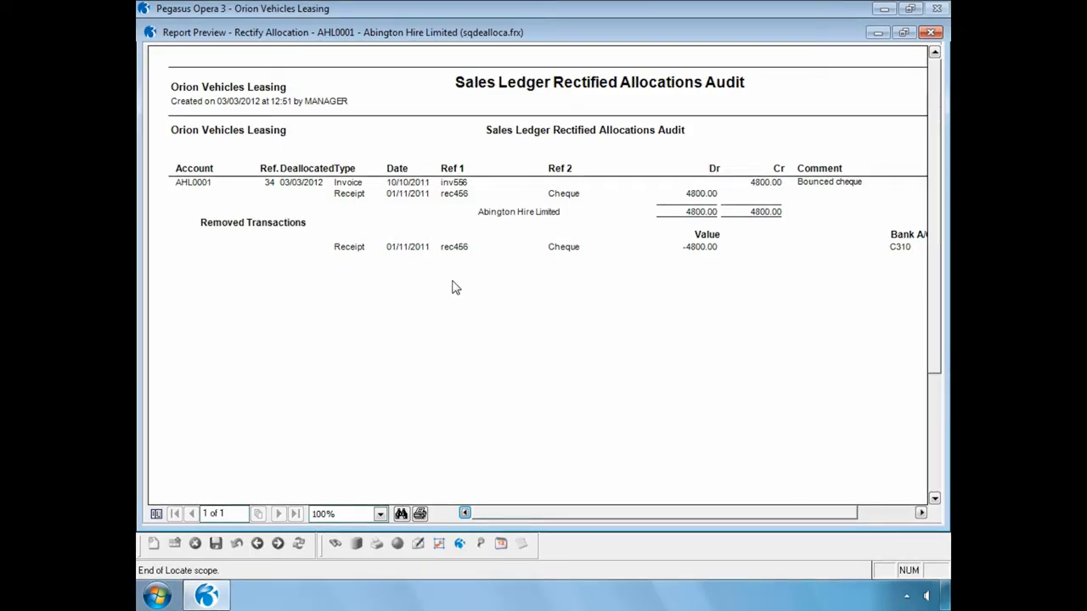
pyautogui.click(929, 34)
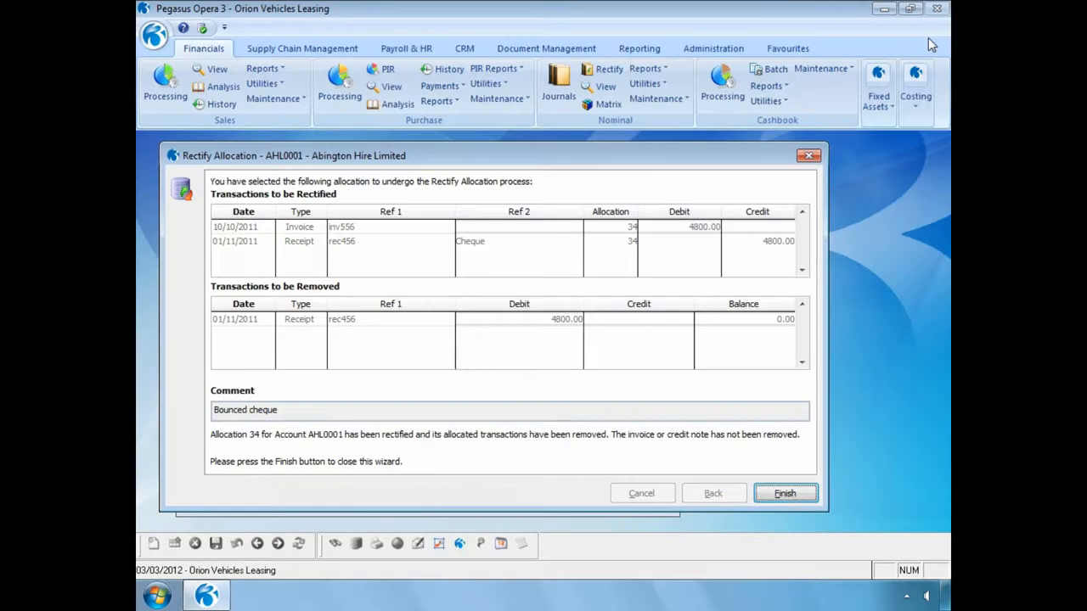
pyautogui.click(782, 495)
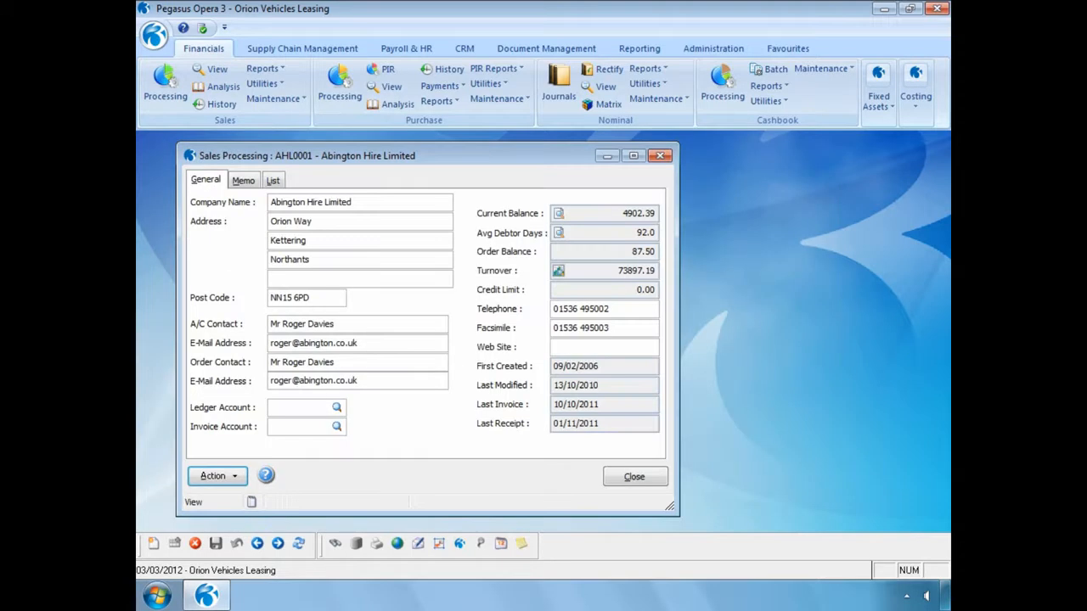
# Step: View Abington Hire Limited's outstanding transactions, check invoice inv556 and close the list
pyautogui.click(559, 213)
pyautogui.click(502, 270)
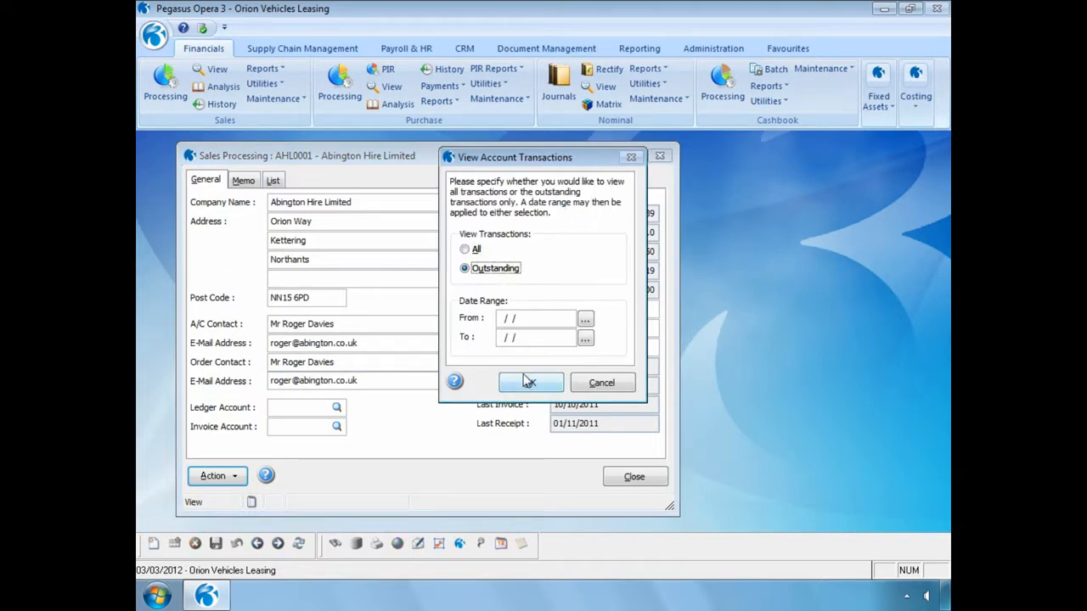
pyautogui.click(527, 380)
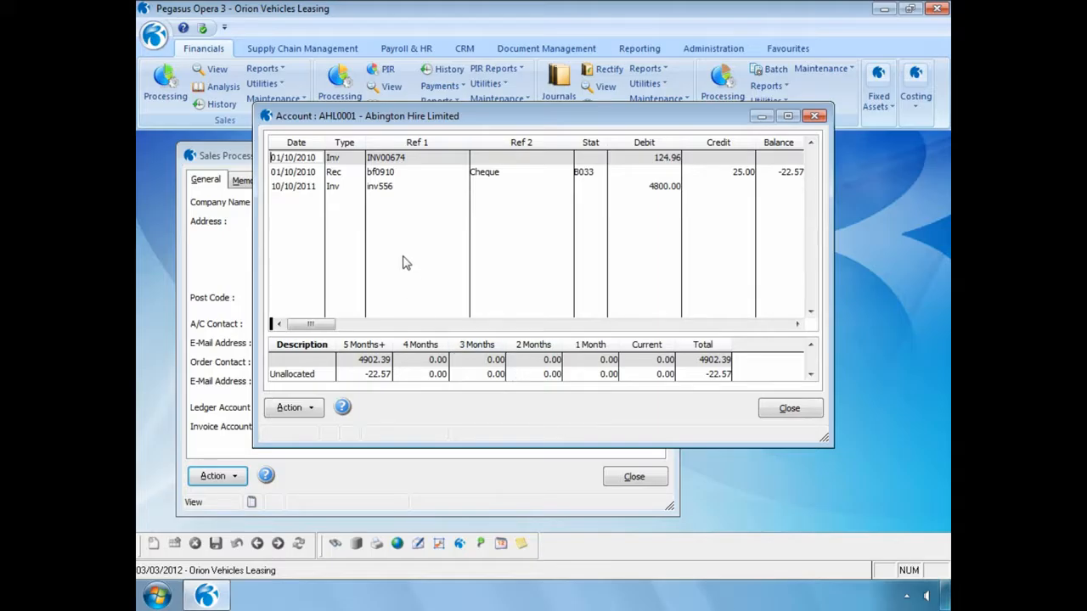
pyautogui.click(369, 192)
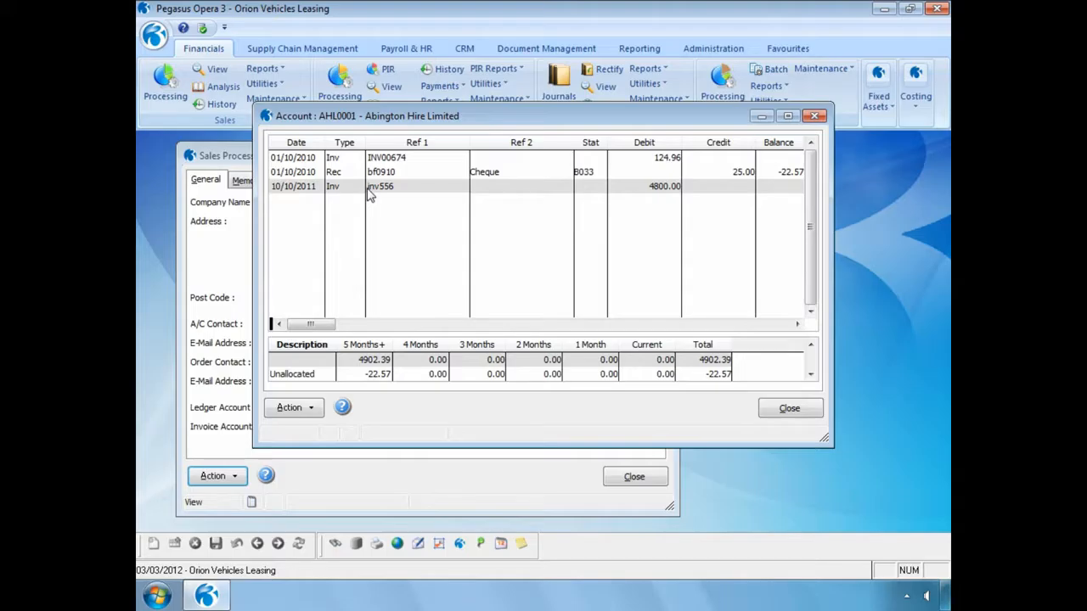
pyautogui.click(767, 411)
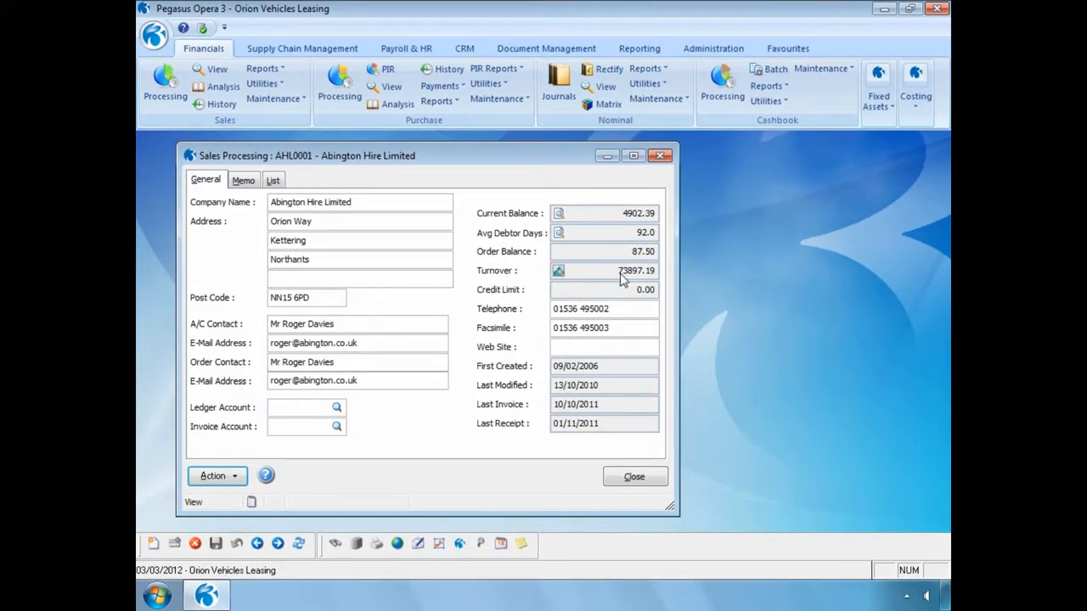
# Step: Close Sales Processing, open the Nominal View and set both ends of its range to period 3 of 2012
pyautogui.click(621, 476)
pyautogui.click(608, 93)
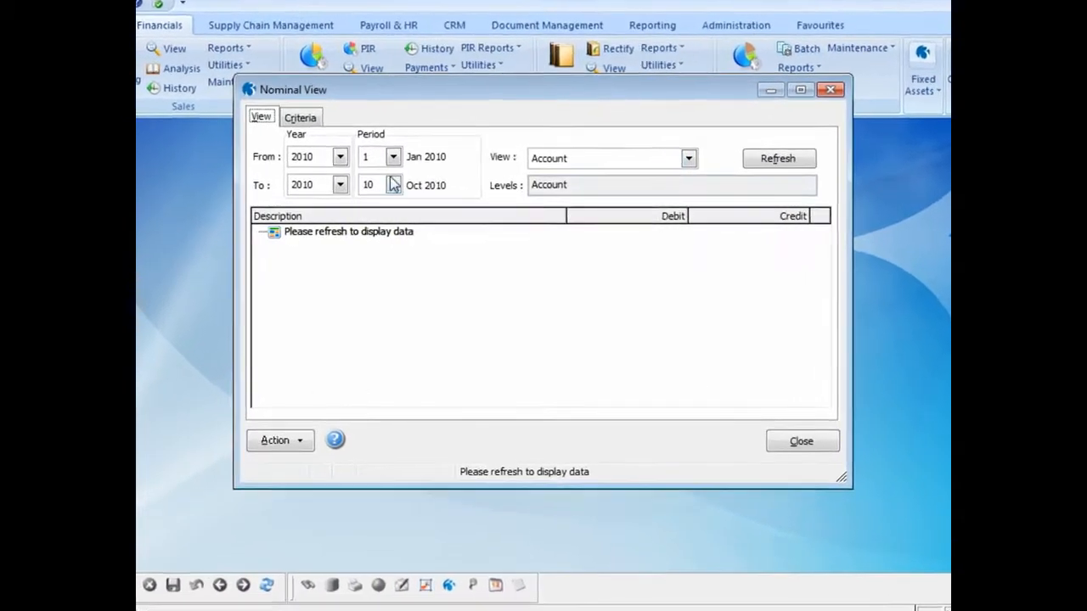
pyautogui.click(363, 191)
pyautogui.click(289, 262)
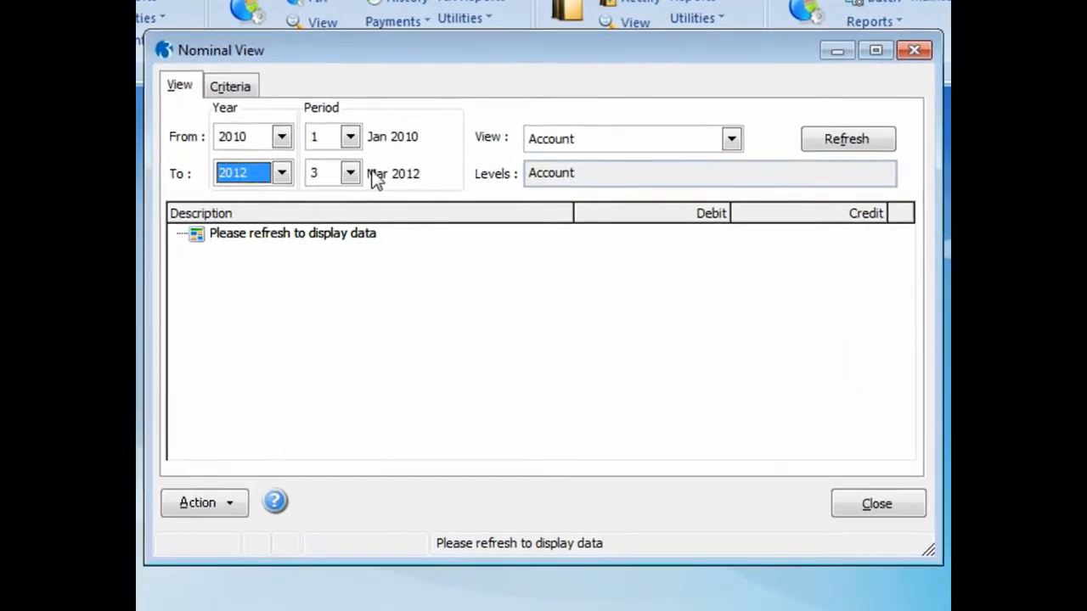
pyautogui.click(372, 146)
pyautogui.click(319, 195)
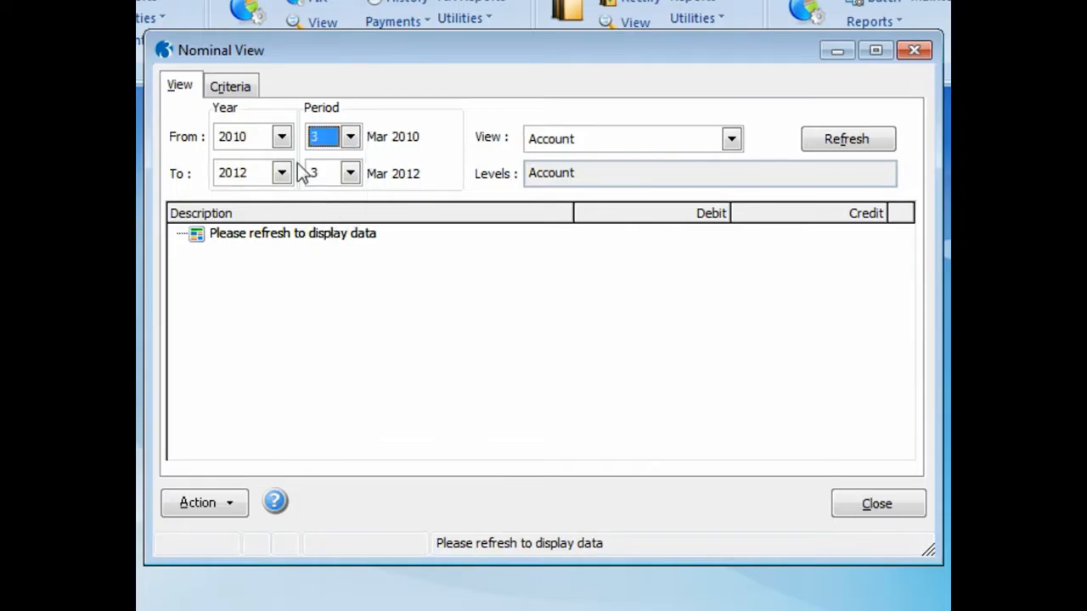
pyautogui.click(281, 137)
pyautogui.click(265, 231)
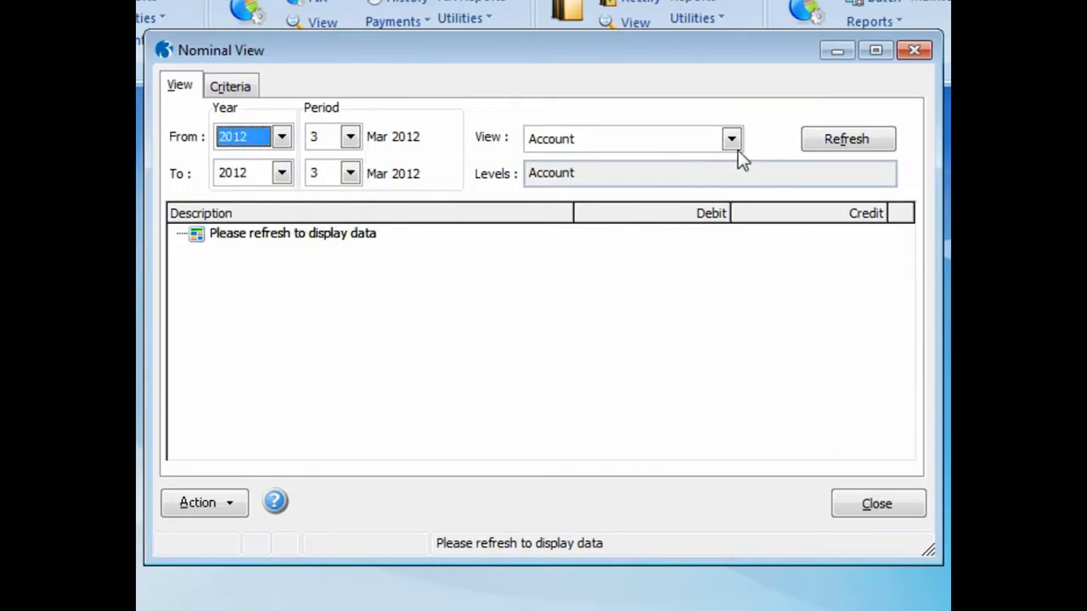
# Step: Refresh the data using the Nominal view and expand Current Assets, Debtors and Cash At Bank to check the postings
pyautogui.click(730, 140)
pyautogui.click(696, 181)
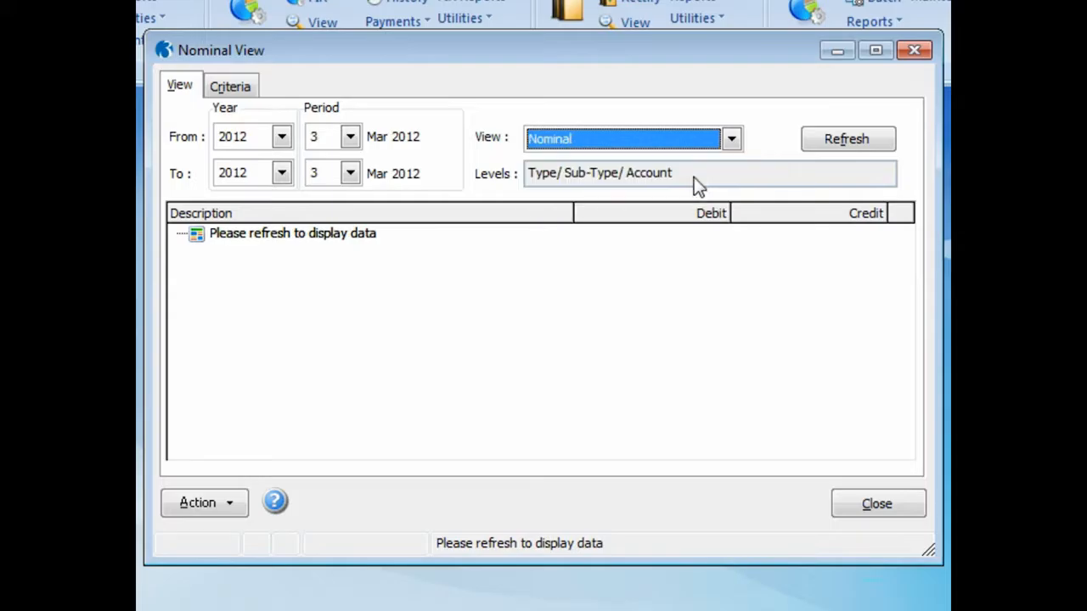
pyautogui.click(836, 144)
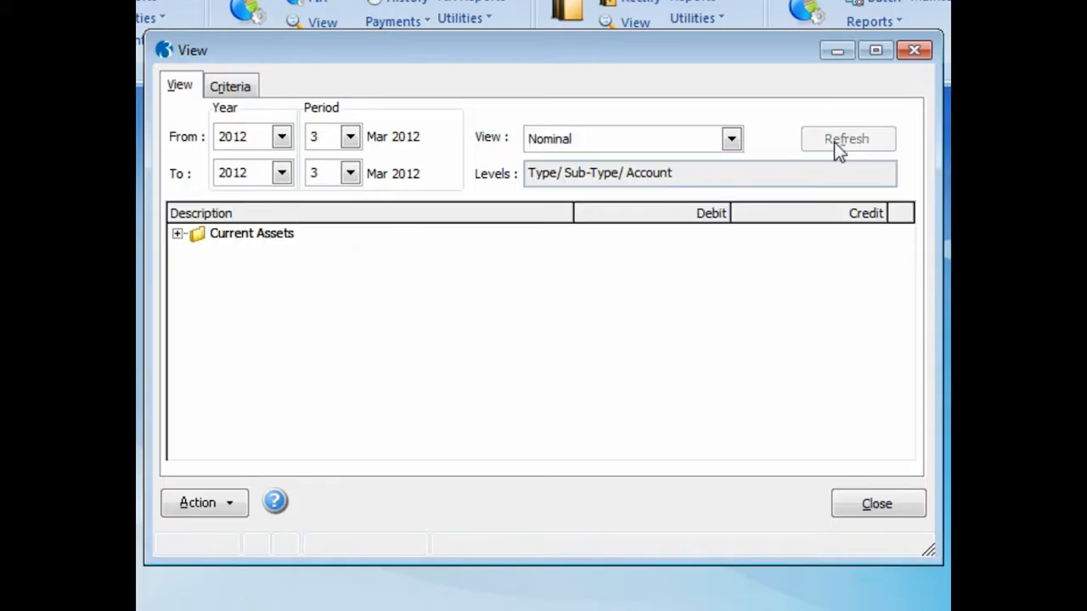
pyautogui.click(176, 233)
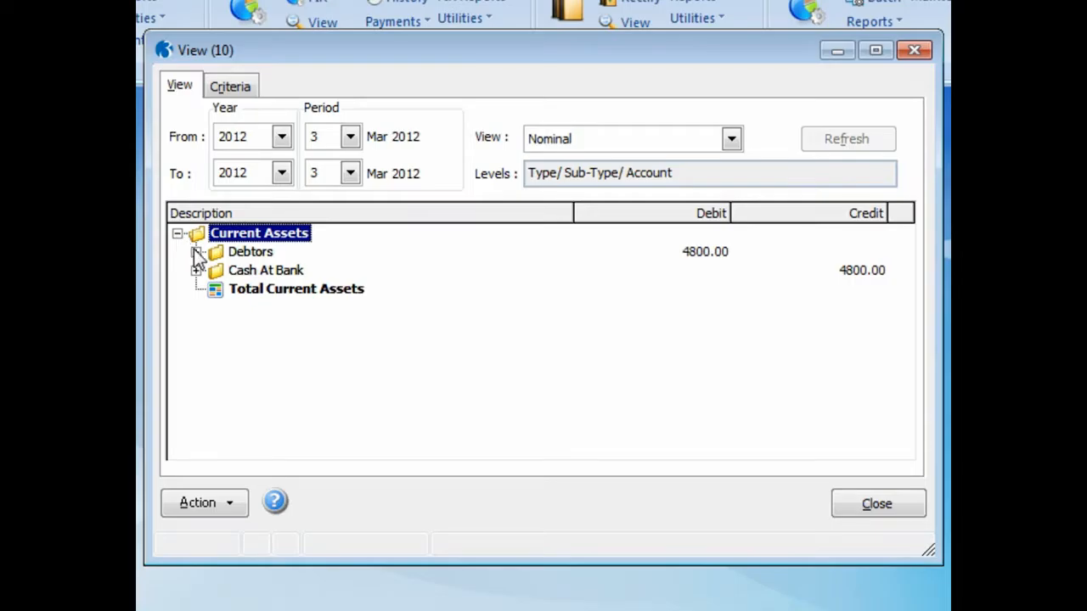
pyautogui.click(195, 253)
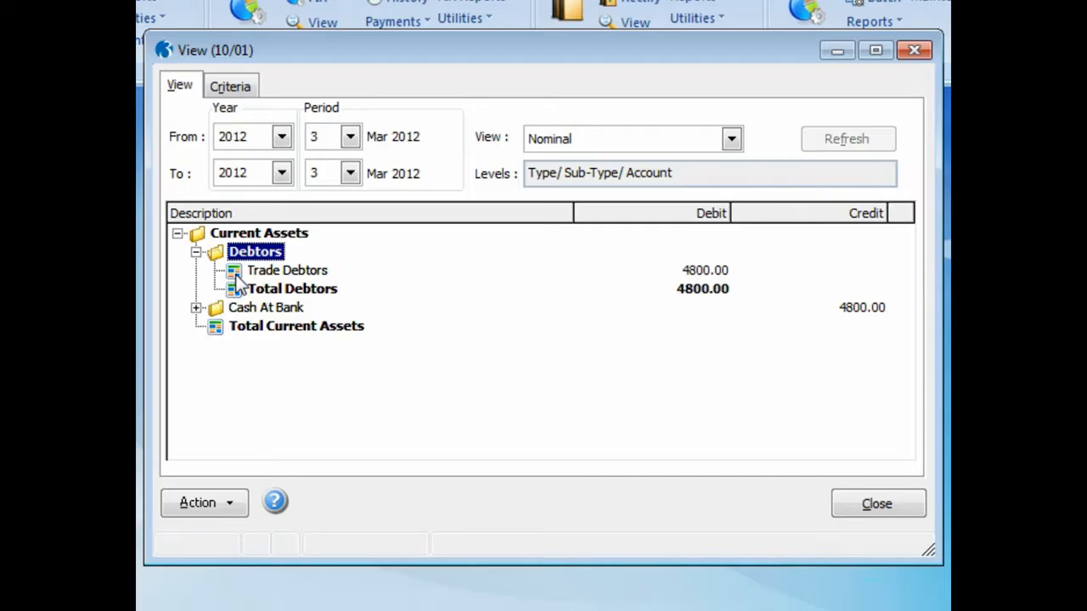
pyautogui.click(197, 308)
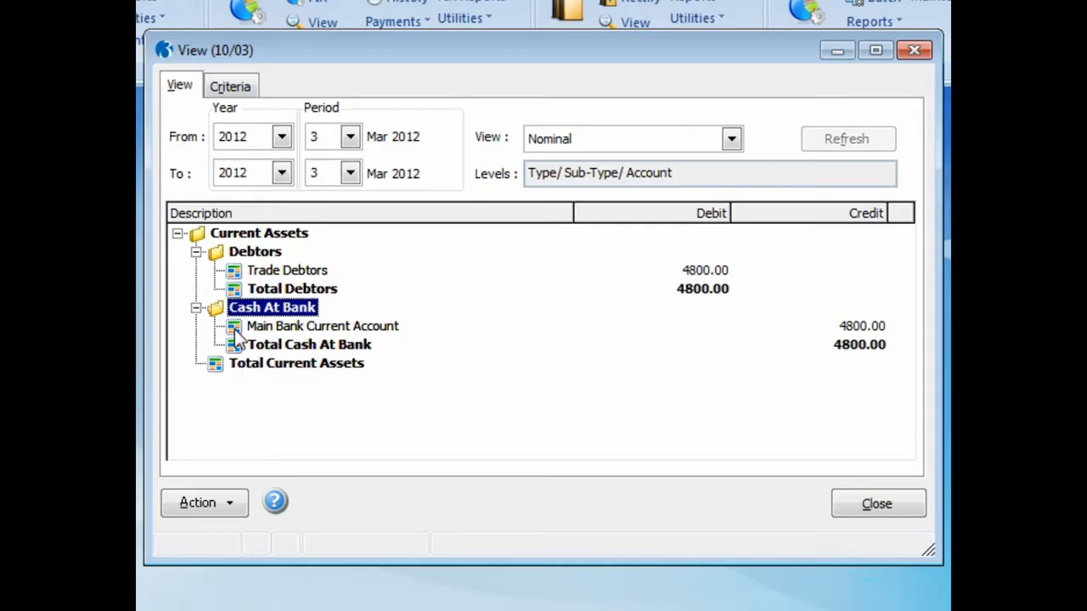
# Step: Drill down from Main Bank Current Account to the rec456 rectification journal, examine its postings and close the nominal windows
pyautogui.doubleClick(235, 328)
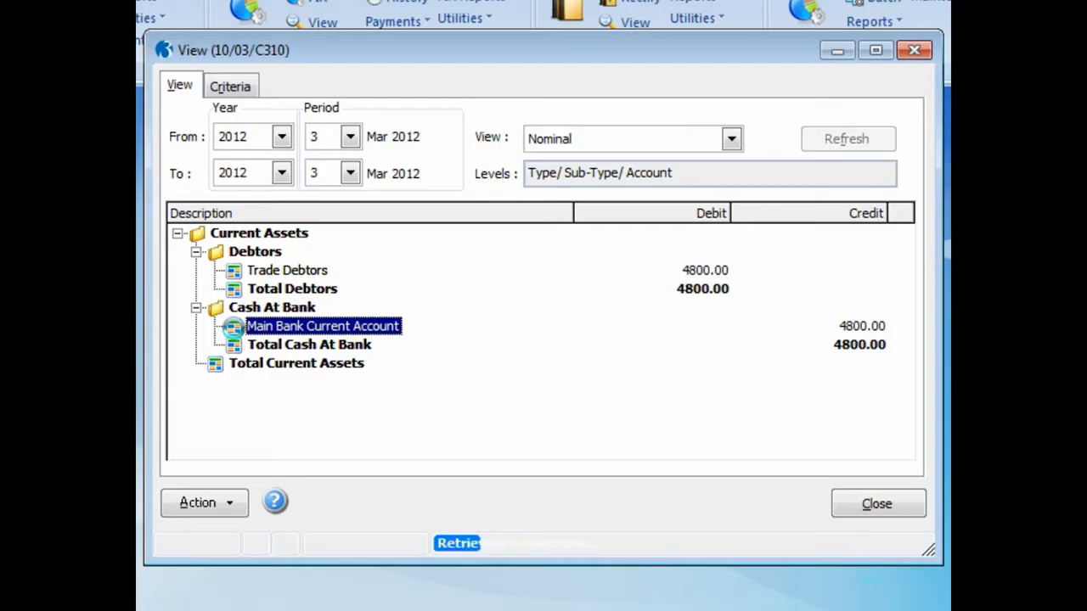
pyautogui.doubleClick(519, 198)
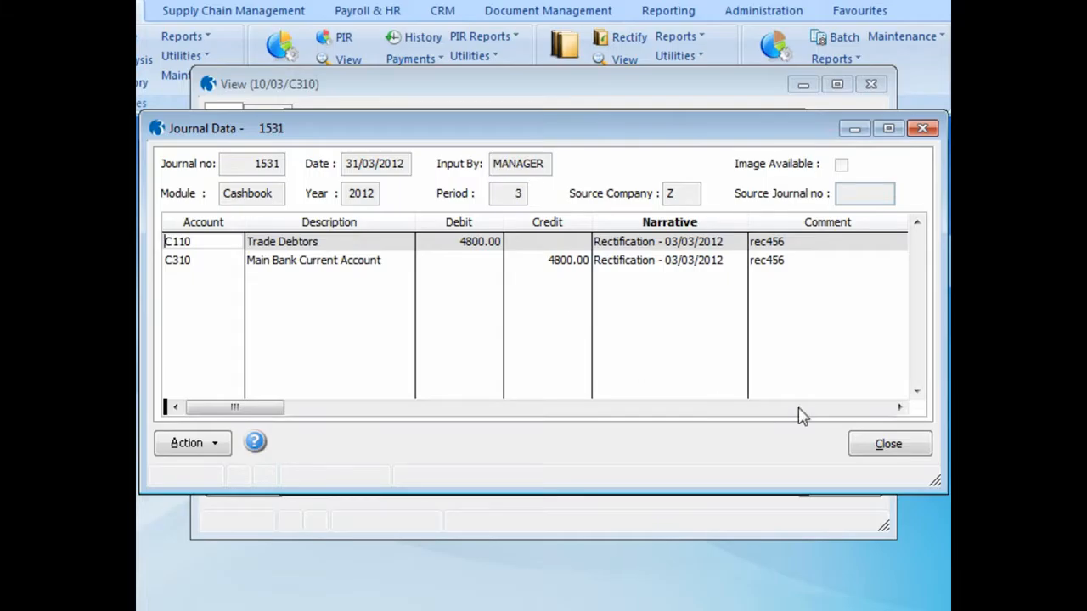
pyautogui.click(888, 444)
pyautogui.click(768, 445)
pyautogui.click(836, 484)
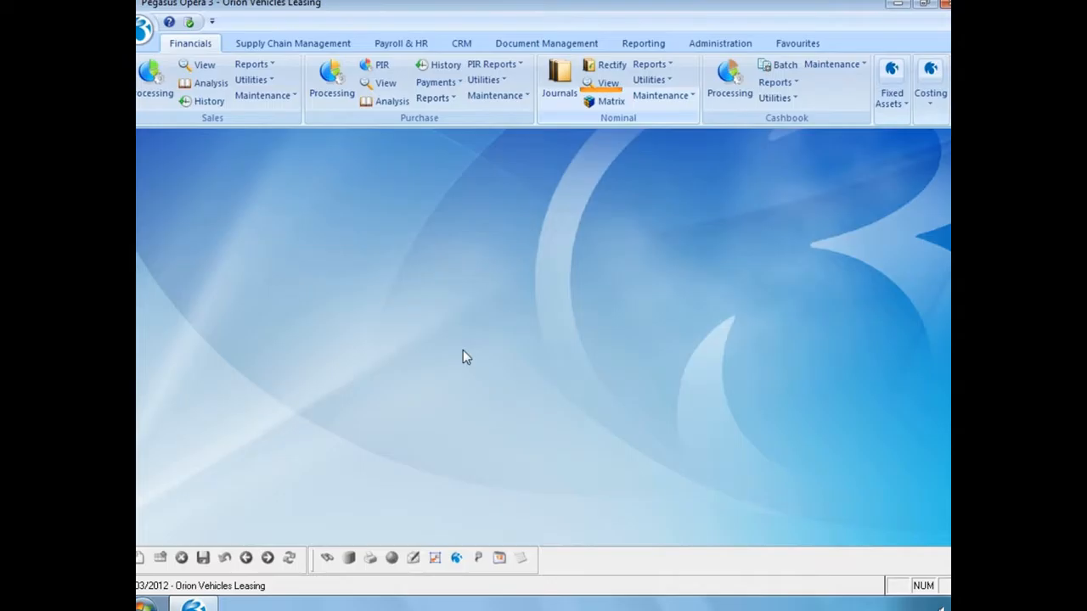
# Step: Publish the sales Allocations Report to screen, and restore and move its preview window clear of the ribbon
pyautogui.click(251, 63)
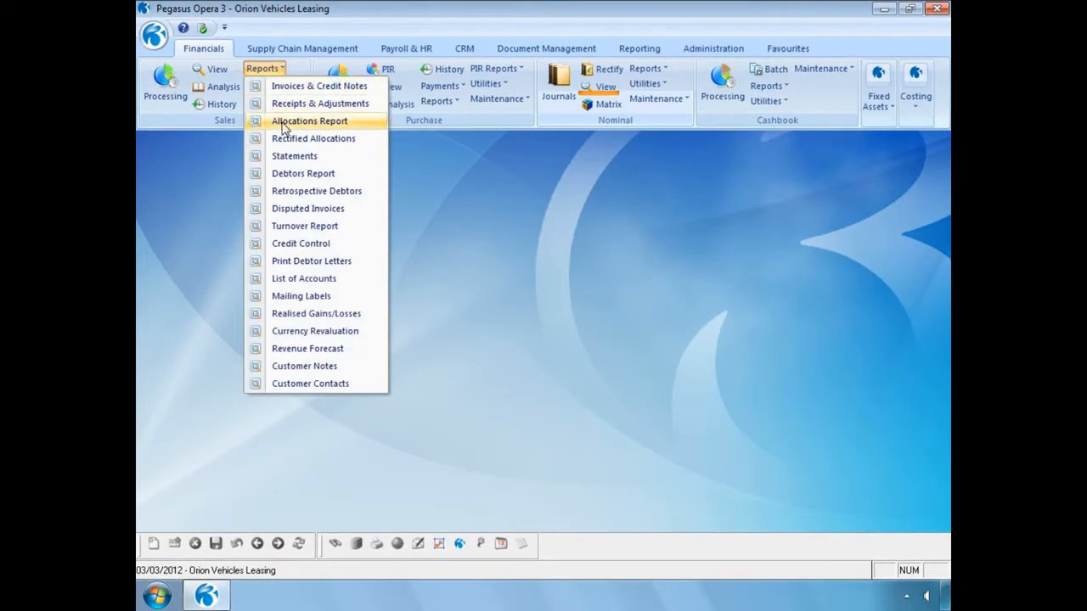
pyautogui.click(282, 123)
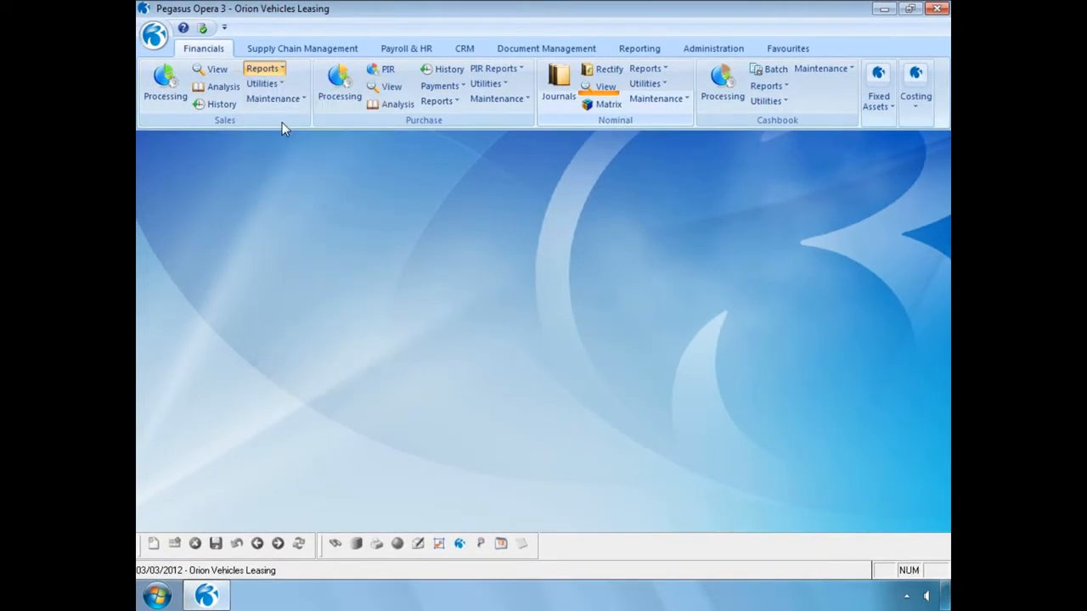
pyautogui.click(579, 371)
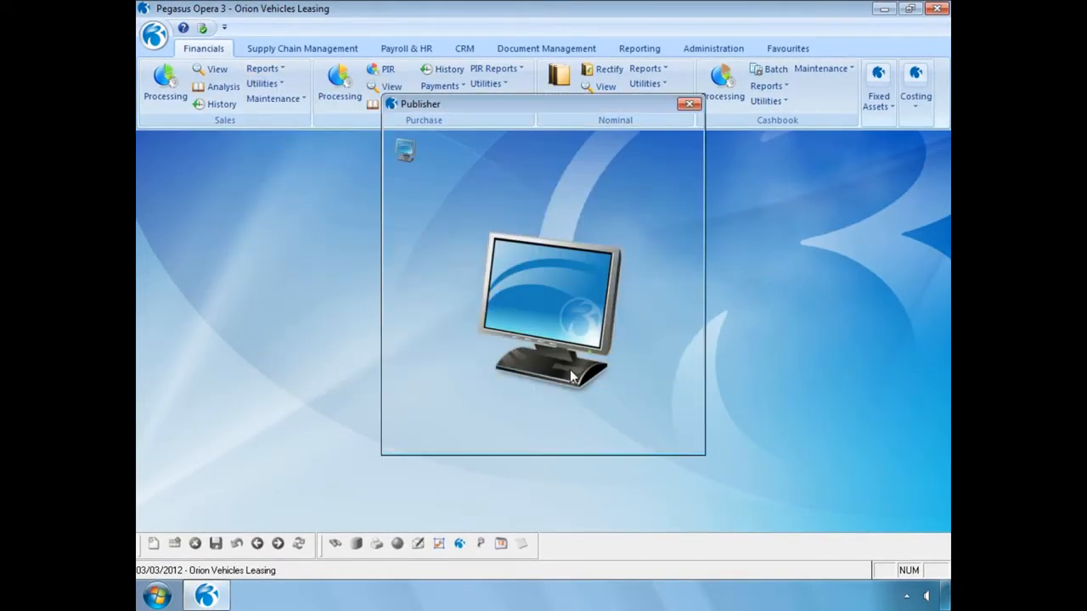
pyautogui.click(587, 445)
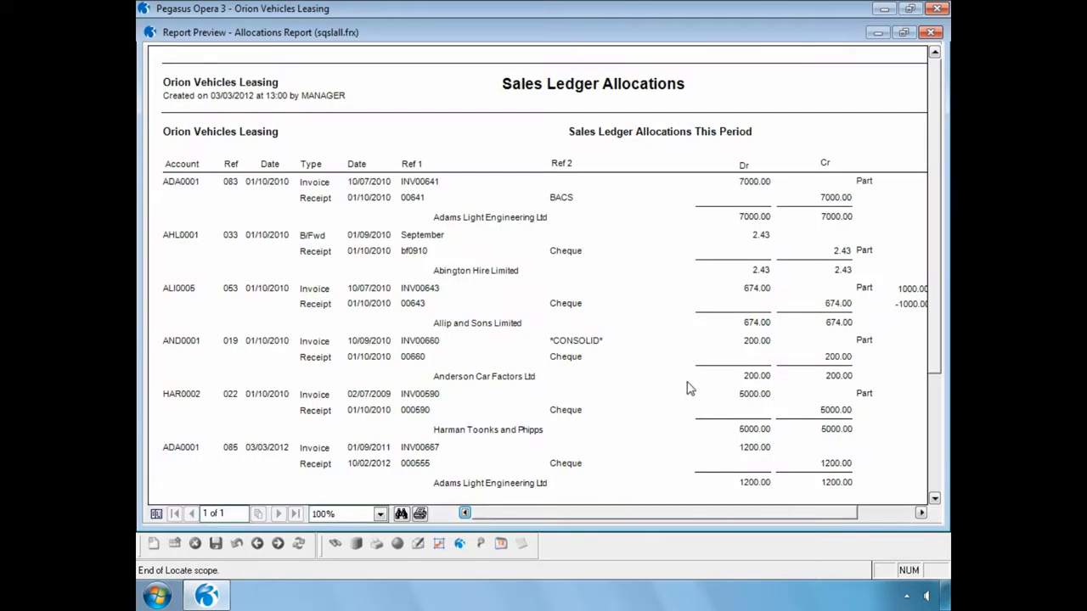
pyautogui.click(903, 32)
pyautogui.moveTo(660, 34); pyautogui.dragTo(883, 205)
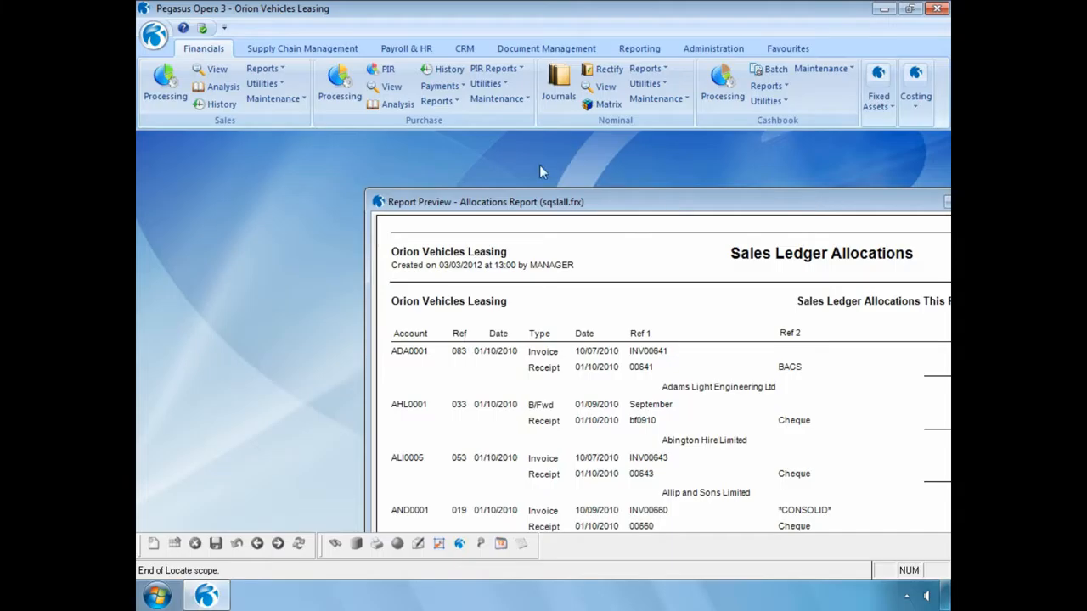
# Step: Publish the sales Rectified Allocations report to screen including removed transactions, and arrange its preview beside the Allocations Report
pyautogui.click(264, 68)
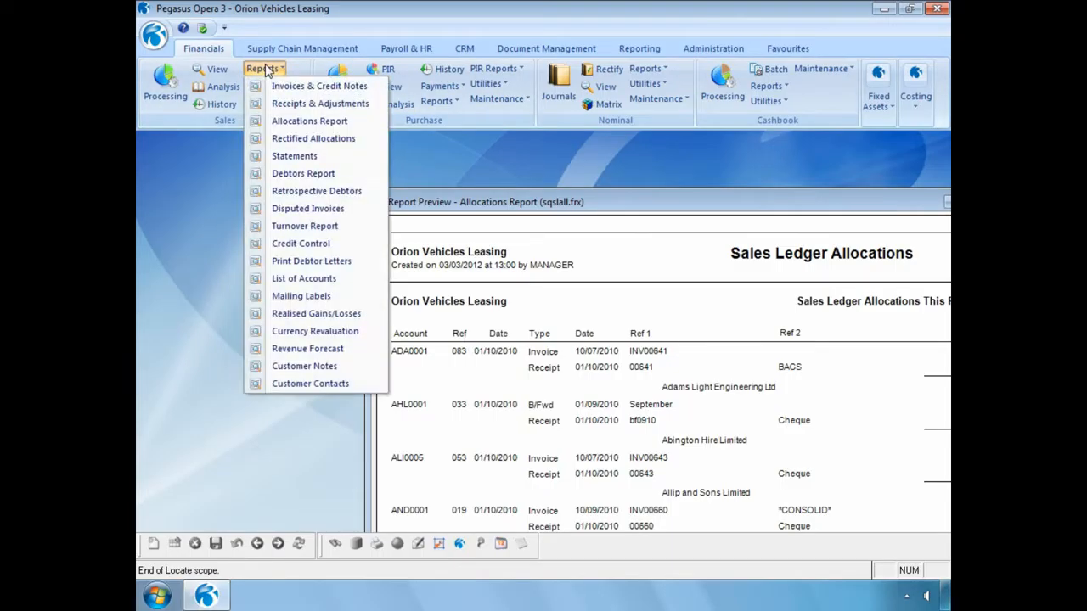
pyautogui.click(289, 138)
pyautogui.click(417, 343)
pyautogui.click(574, 376)
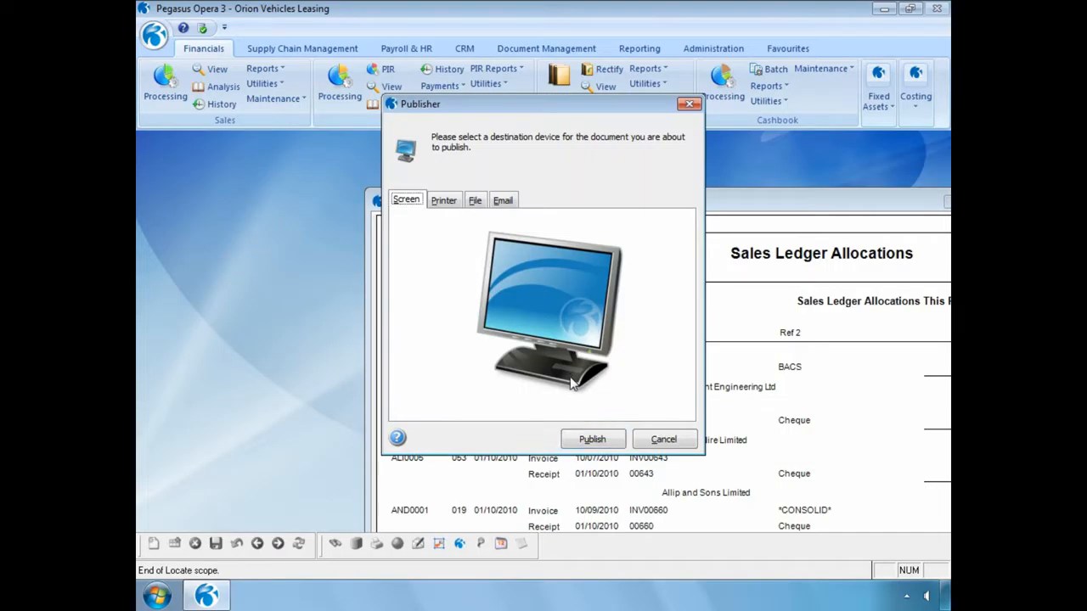
pyautogui.click(575, 439)
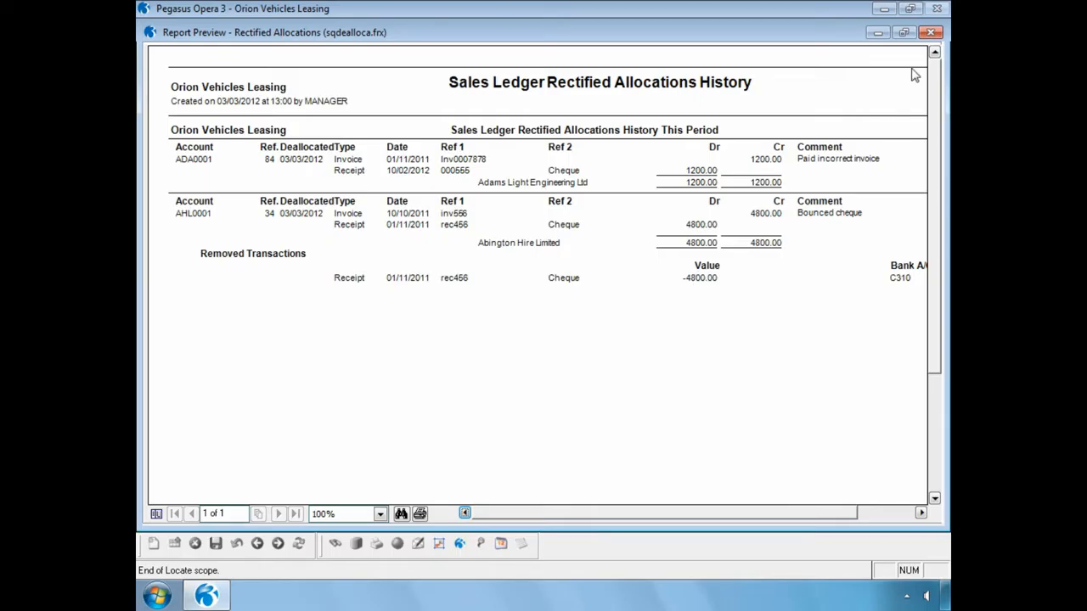
pyautogui.click(904, 32)
pyautogui.moveTo(699, 39); pyautogui.dragTo(656, 310)
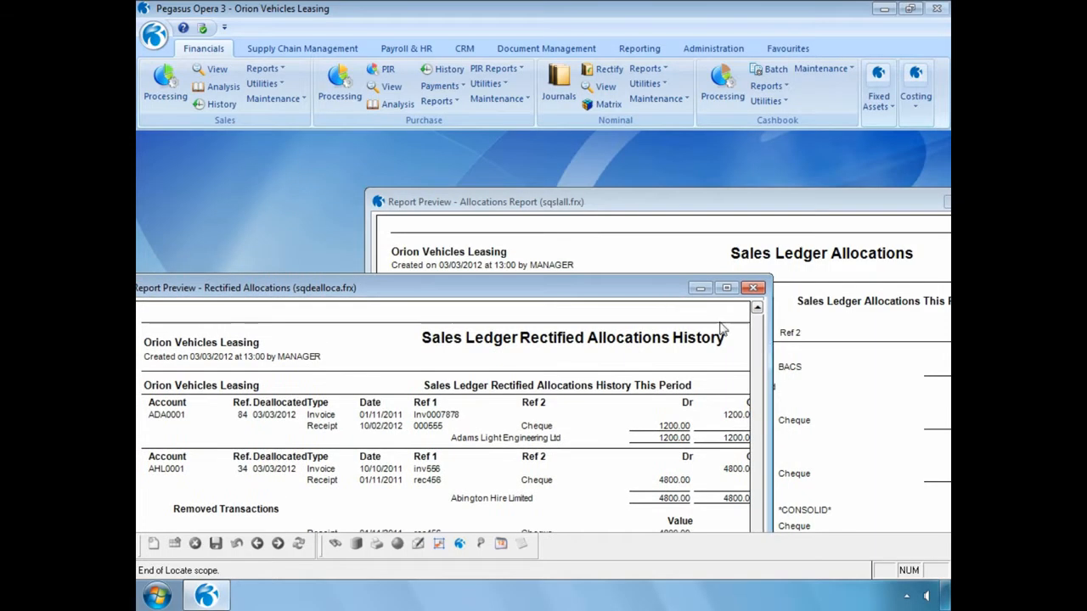
pyautogui.moveTo(769, 351); pyautogui.dragTo(876, 365)
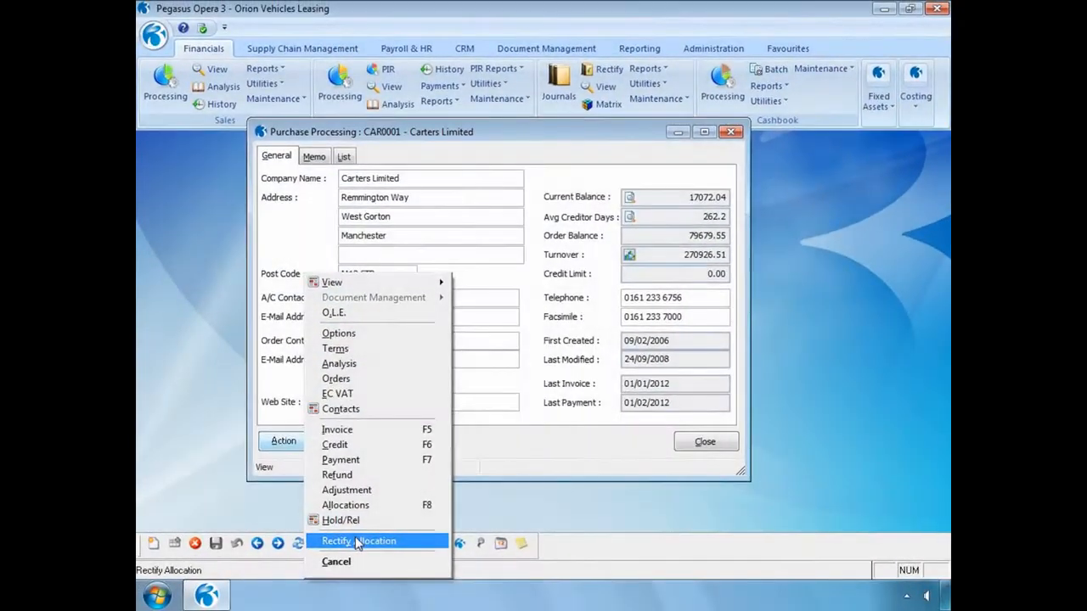
# Step: Start rectifying a Carters Limited purchase allocation with an empty Selected Range, select the pay555 and INV888 allocation and choose Remove Allocated Transactions
pyautogui.click(356, 533)
pyautogui.click(302, 226)
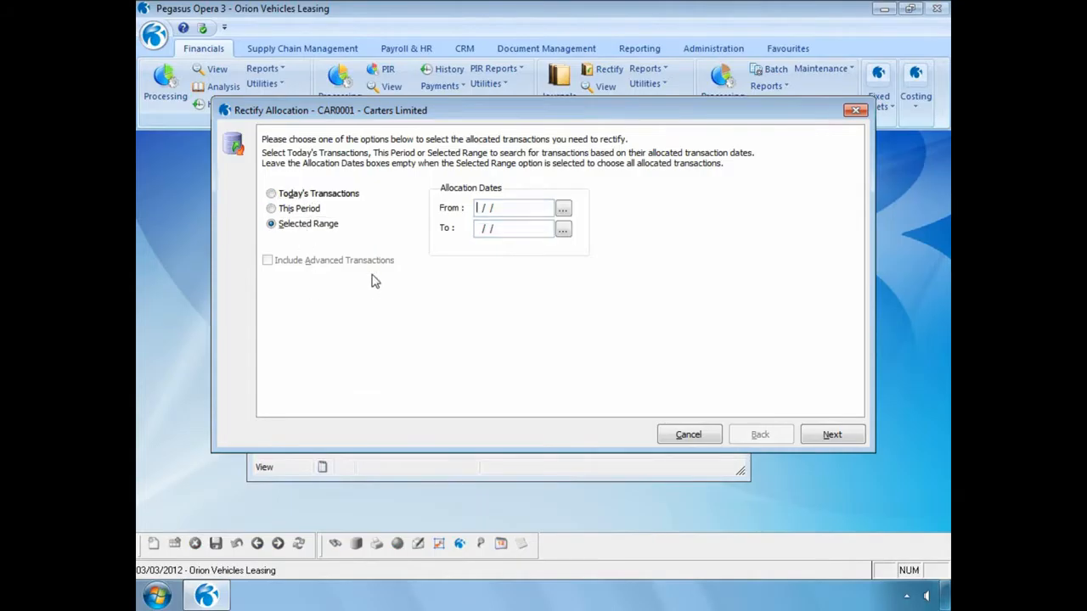
pyautogui.click(810, 434)
pyautogui.doubleClick(506, 291)
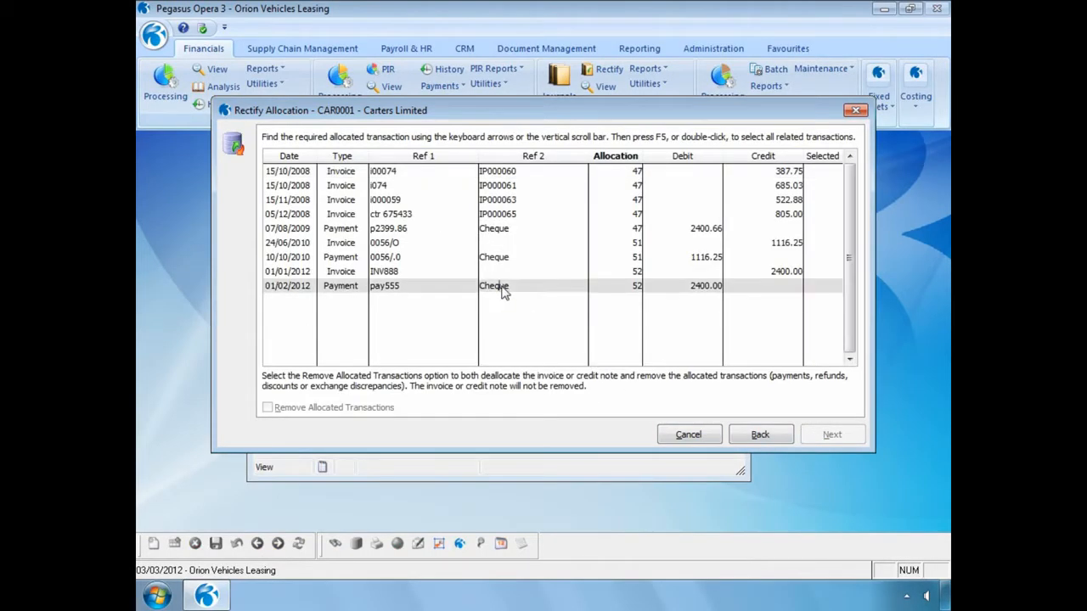
pyautogui.click(267, 409)
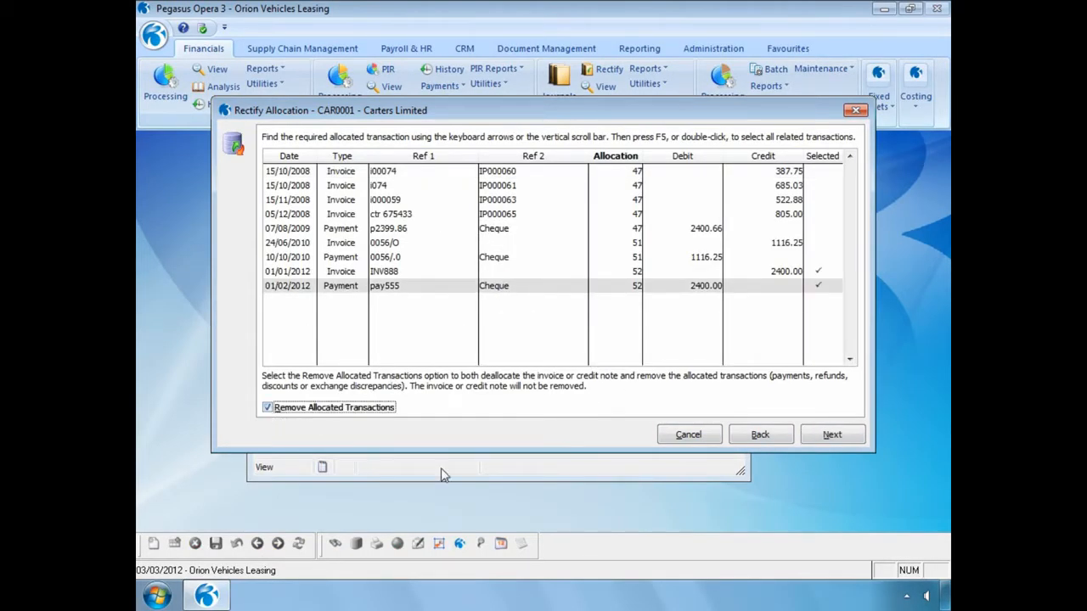
# Step: Accept 03/03/2012 as the nominal posting date, enter the comment "Cancelled Cheque" and run the Rectify Allocation process
pyautogui.click(824, 434)
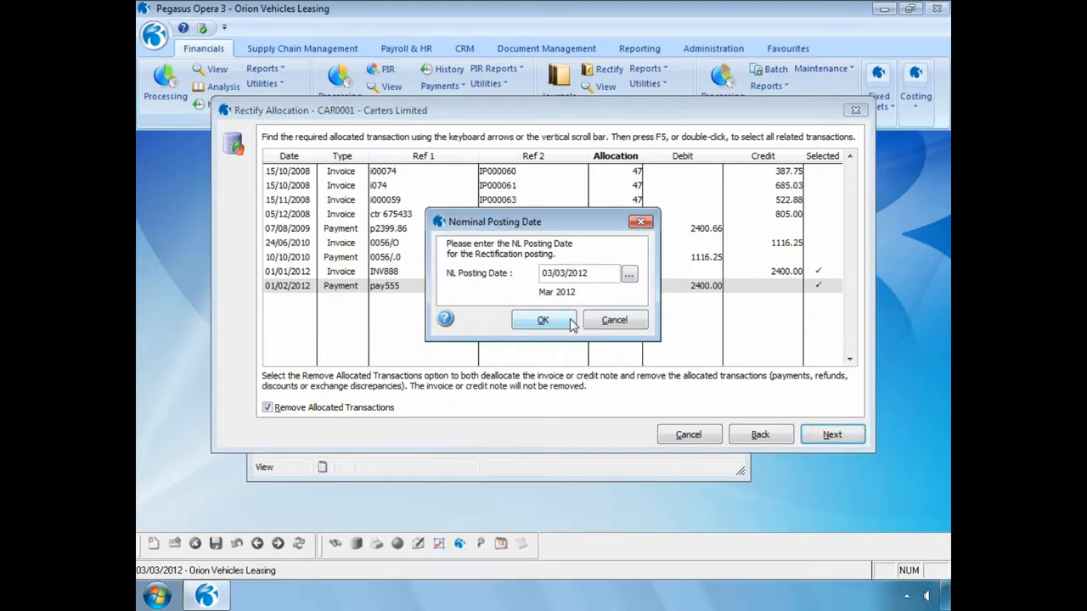
pyautogui.click(570, 320)
pyautogui.write('Cancelled Cheque')
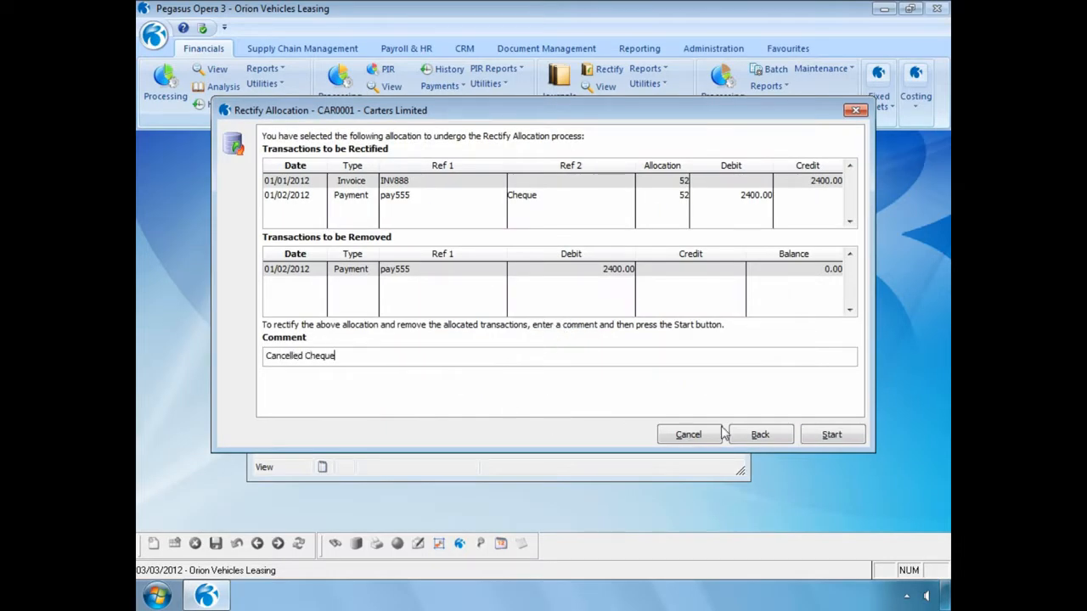
pyautogui.click(817, 437)
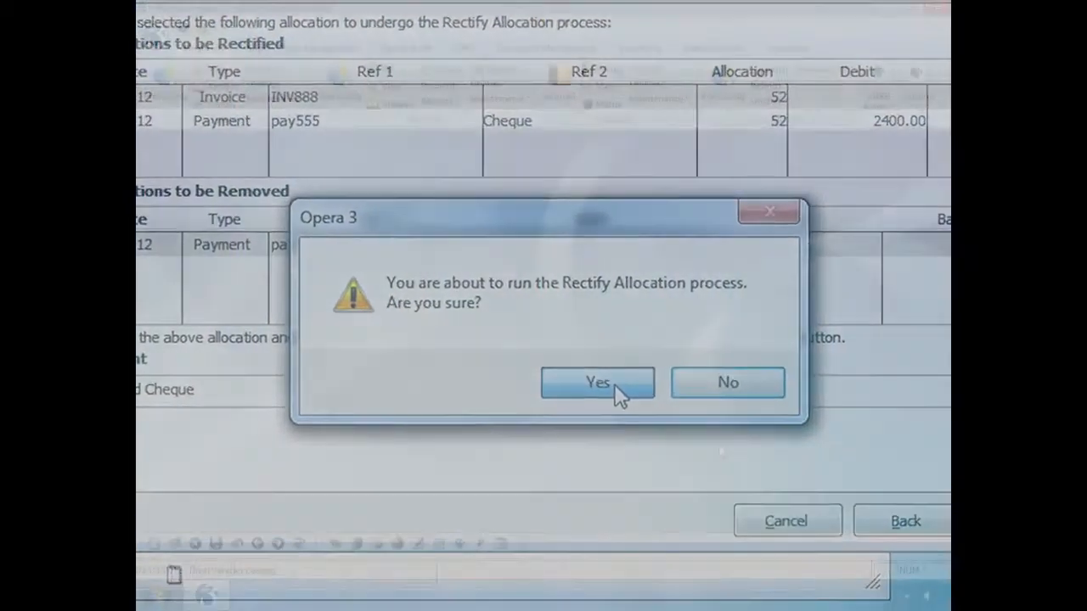
pyautogui.click(614, 384)
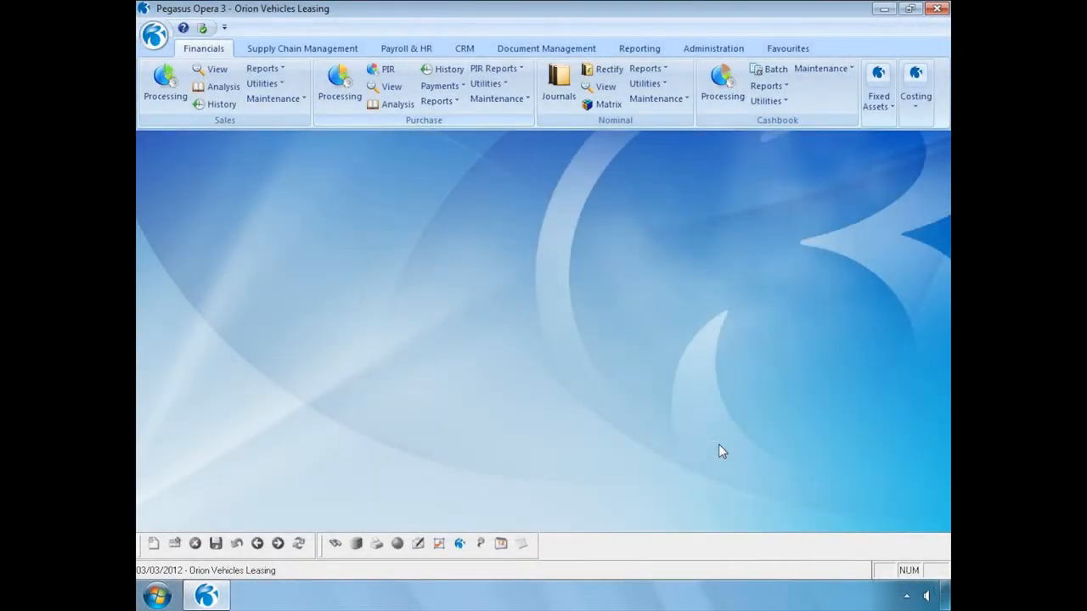
# Step: Publish the purchase Rectified Allocations report for this period to screen, including removed transactions, and check the Carters Limited entry
pyautogui.click(450, 104)
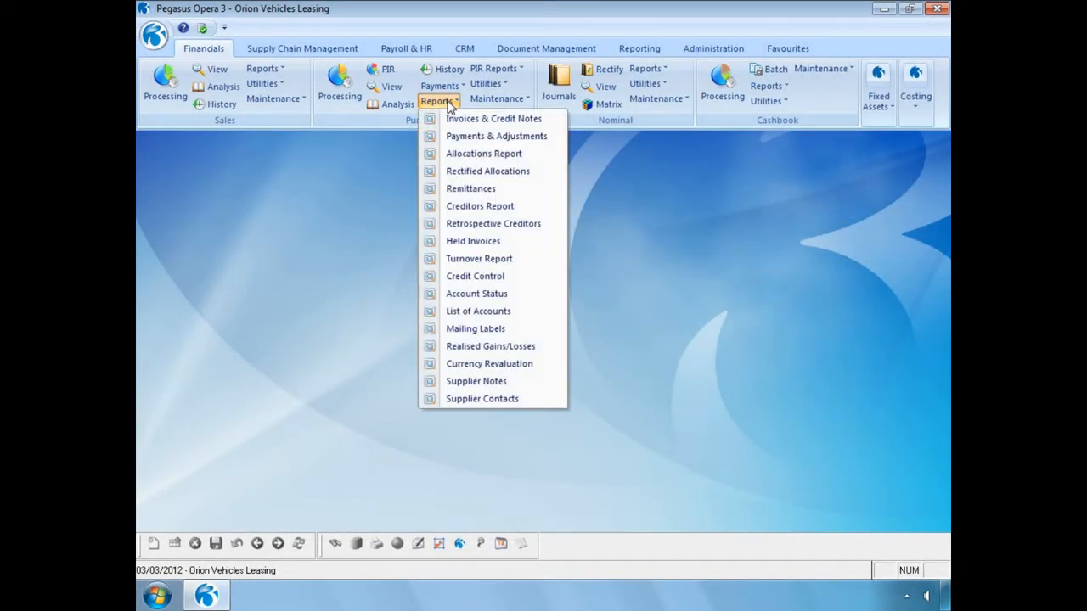
pyautogui.click(457, 173)
pyautogui.click(443, 344)
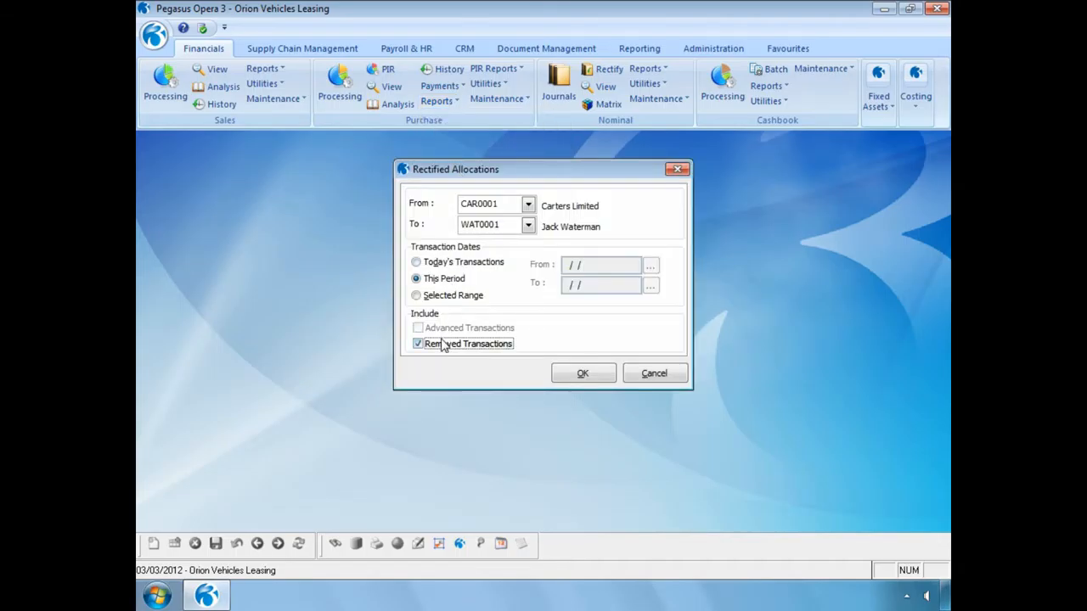
pyautogui.click(569, 378)
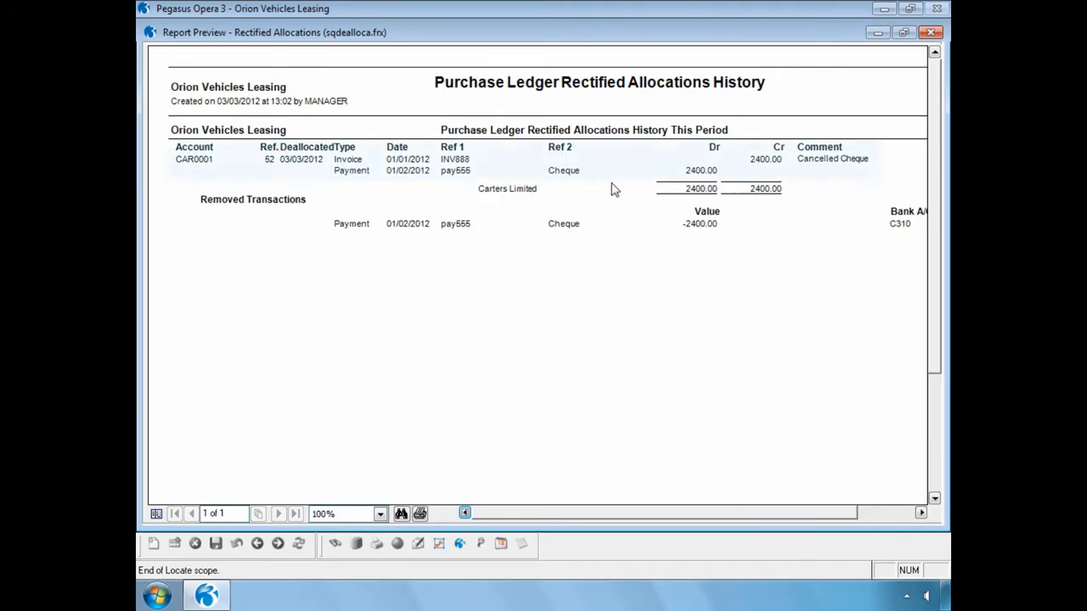
pyautogui.click(525, 163)
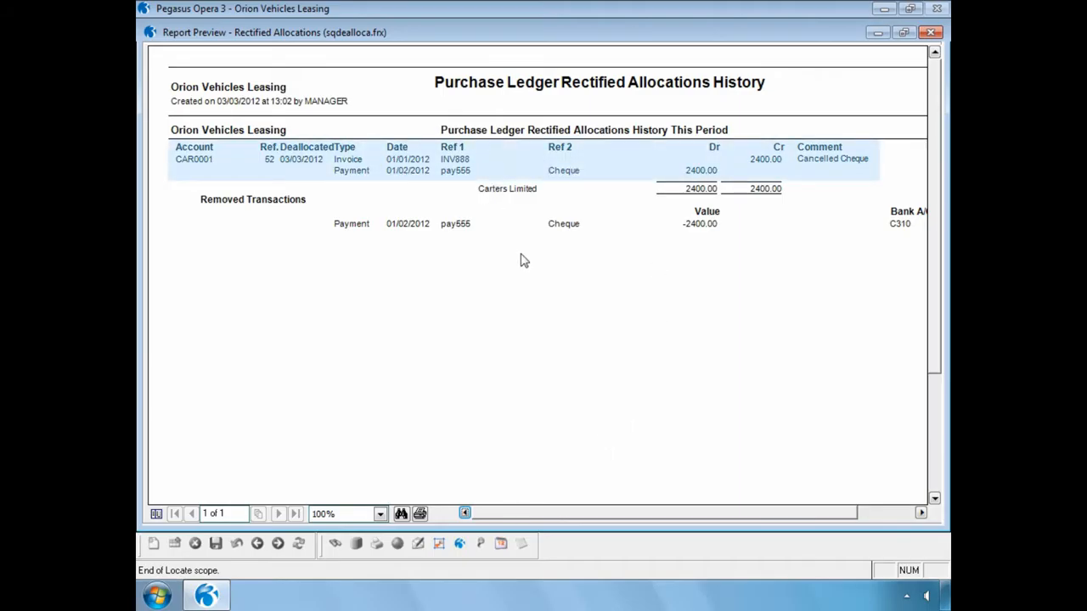